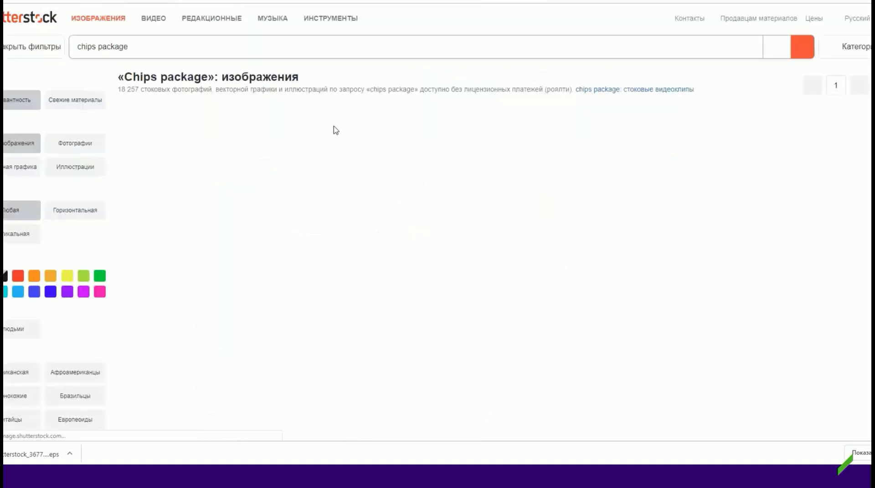
Download the plain white chips bag image from the Shutterstock 'chips package' results.
left_click(606, 137)
left_click(496, 228)
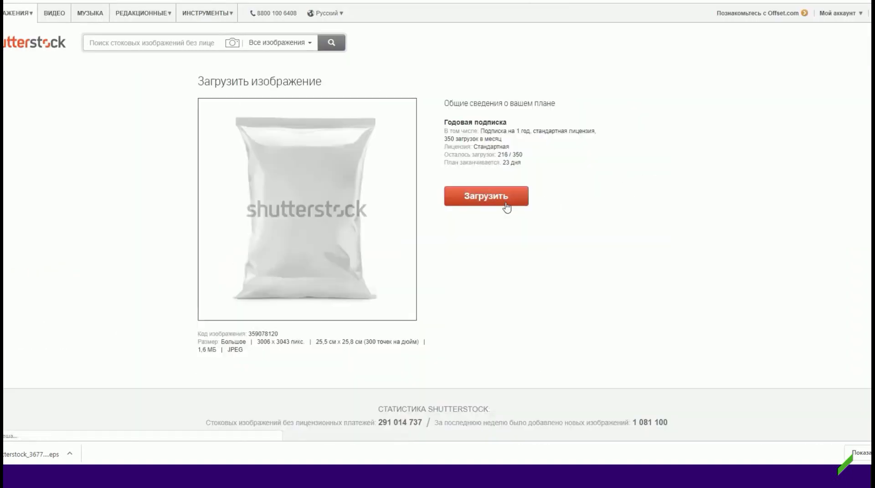
left_click(504, 207)
left_click_drag(231, 72, 289, 141)
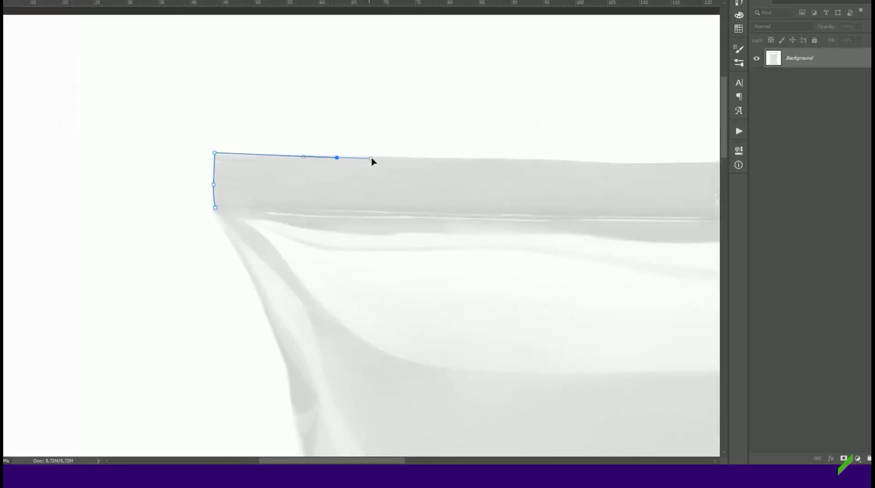
Trace the bag's right edge and lower-right corner with Pen tool points.
scroll(493, 172, "right", 5)
scroll(553, 148, "right", 5)
scroll(549, 178, "down", 5)
scroll(492, 182, "down", 5)
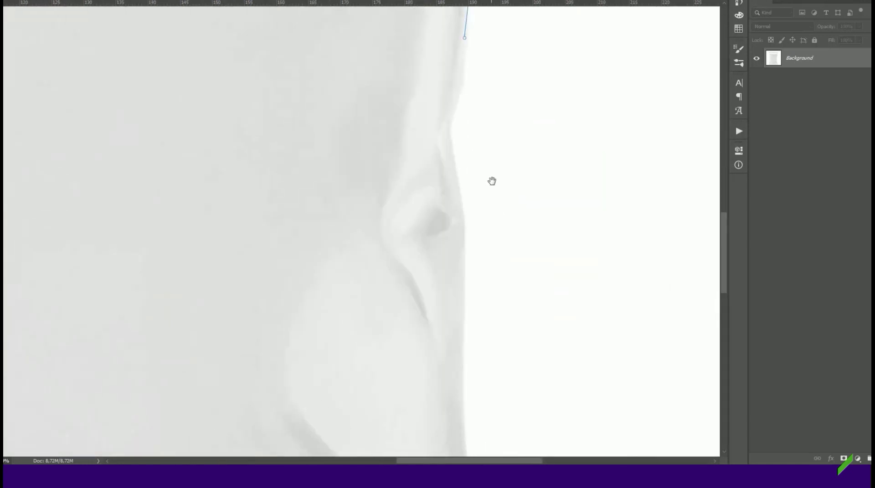
scroll(492, 182, "down", 5)
left_click(412, 252)
left_click(455, 346)
left_click(470, 368)
left_click(498, 361)
left_click(508, 389)
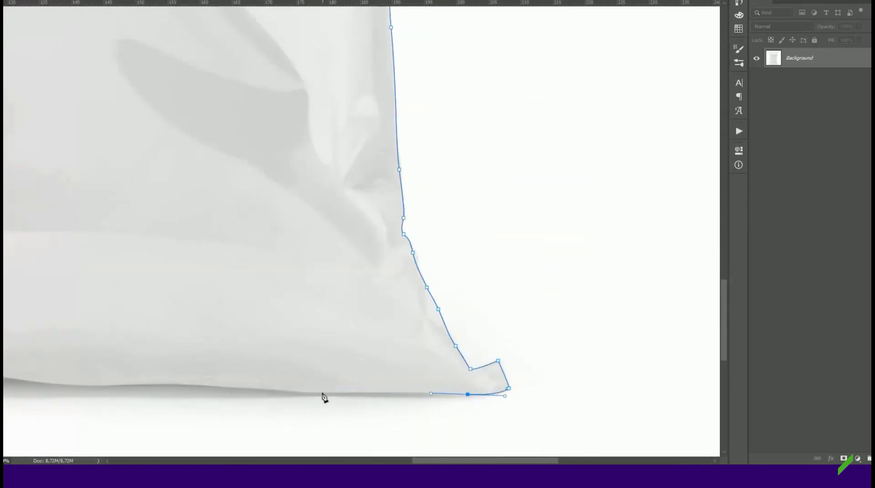
left_click_drag(63, 385, 33, 382)
Continue the outline along the bag's bottom and up its left edge, closing the path.
scroll(311, 382, "left", 5)
scroll(312, 293, "left", 5)
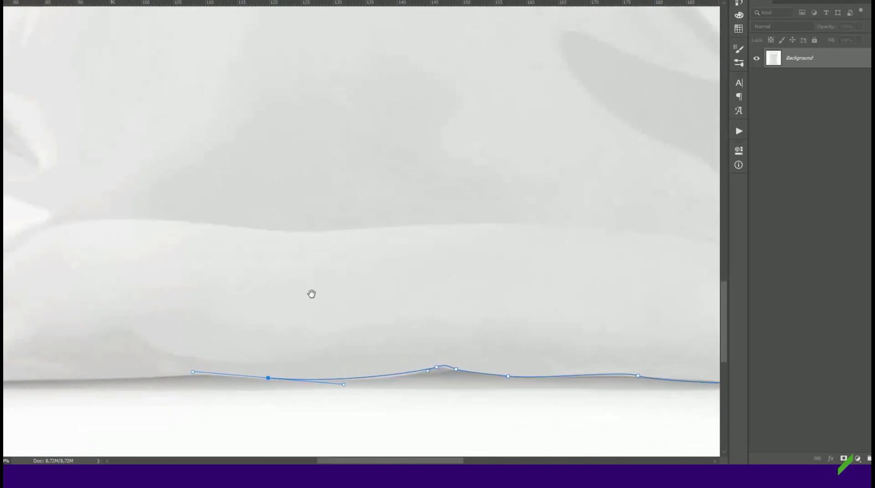
scroll(312, 293, "down", 2)
left_click(418, 340)
left_click(279, 339)
left_click(217, 343)
left_click(85, 346)
left_click(111, 150)
scroll(161, 196, "up", 5)
left_click(187, 30)
scroll(201, 64, "up", 5)
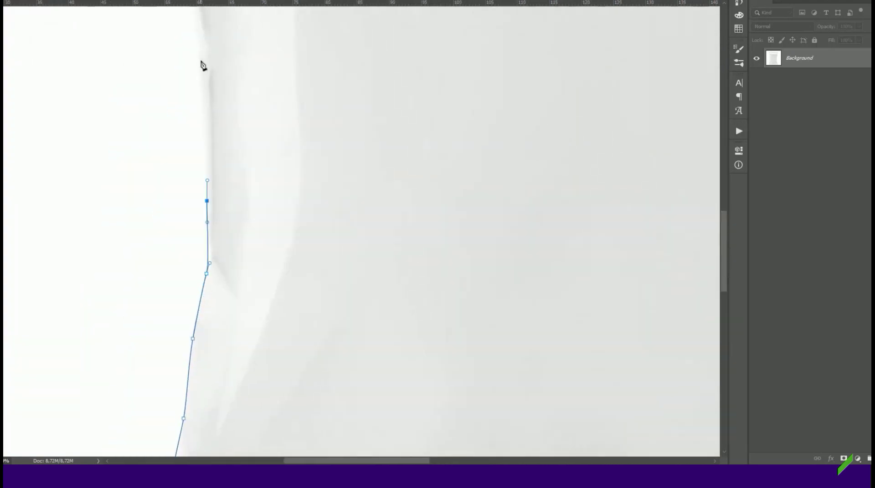
scroll(204, 143, "up", 5)
left_click_drag(214, 197, 205, 182)
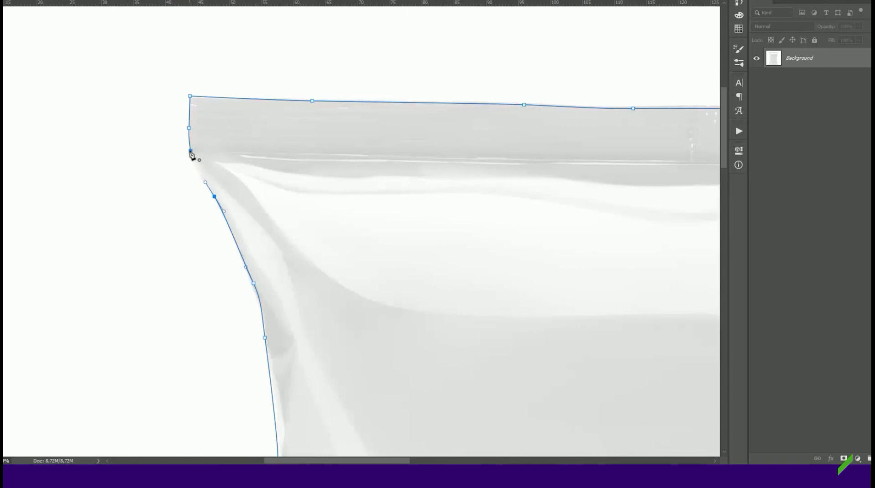
left_click(191, 152)
Save the outline as a path, load it as a selection and copy the bag to its own layer.
double_click(788, 29)
key("Return")
key("ctrl+Return")
key("ctrl+0")
key("ctrl+j")
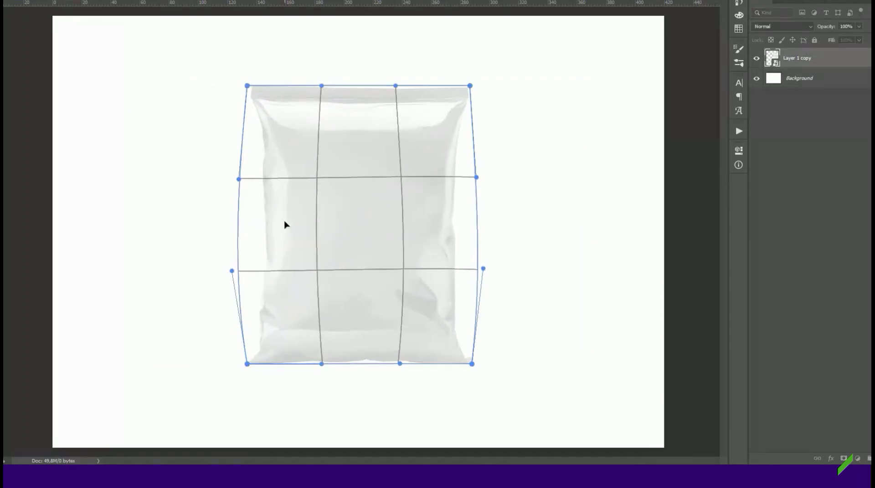
Commit the warp and move the bag toward the left of the canvas.
key("Return")
key("ctrl+t")
left_click_drag(423, 192, 328, 191)
key("Return")
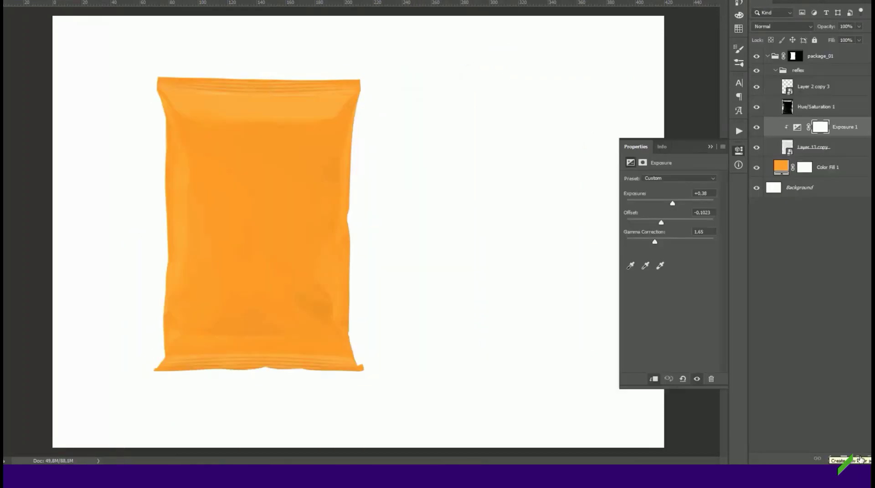
Group the orange colour fill, then sketch a black oval on a new layer.
left_click(860, 460)
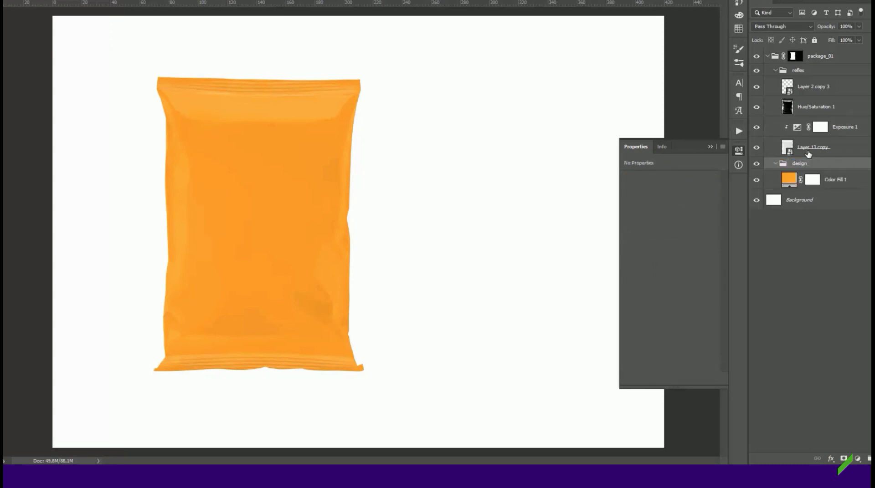
key("ctrl+shift+alt+n")
right_click(283, 158)
key("Escape")
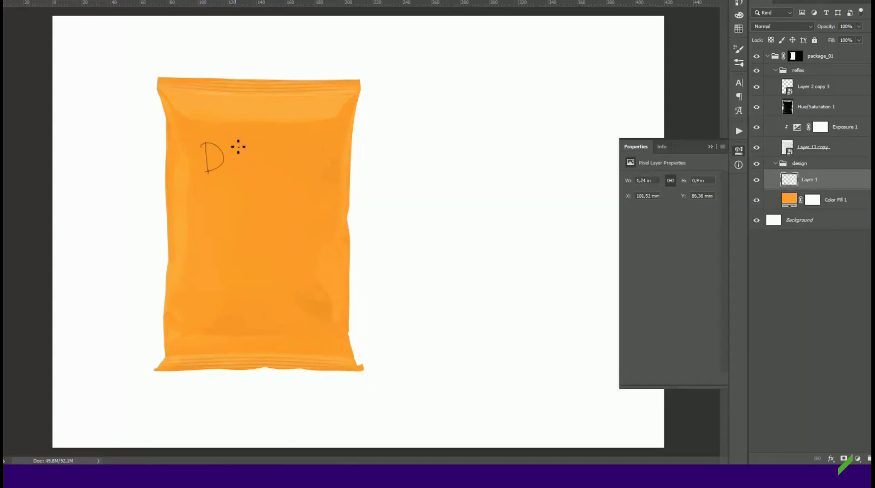
key("ctrl+a")
key("Delete")
right_click(283, 155)
key("Escape")
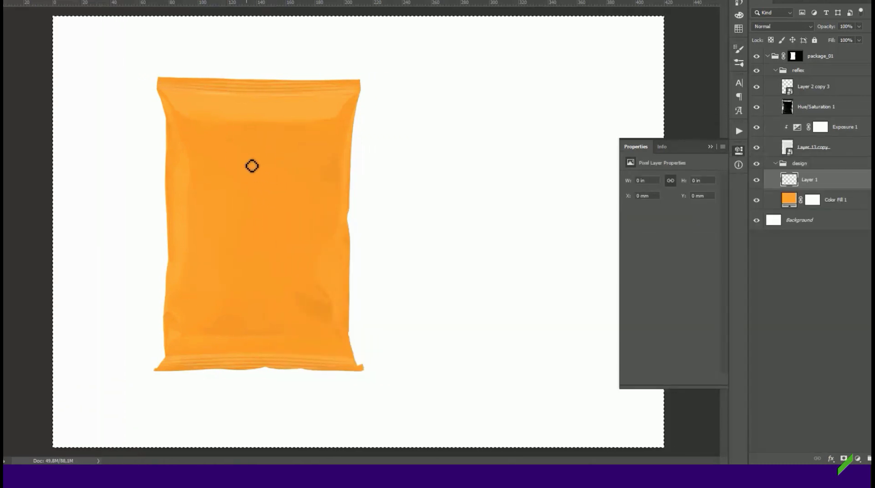
left_click_drag(255, 111, 254, 114)
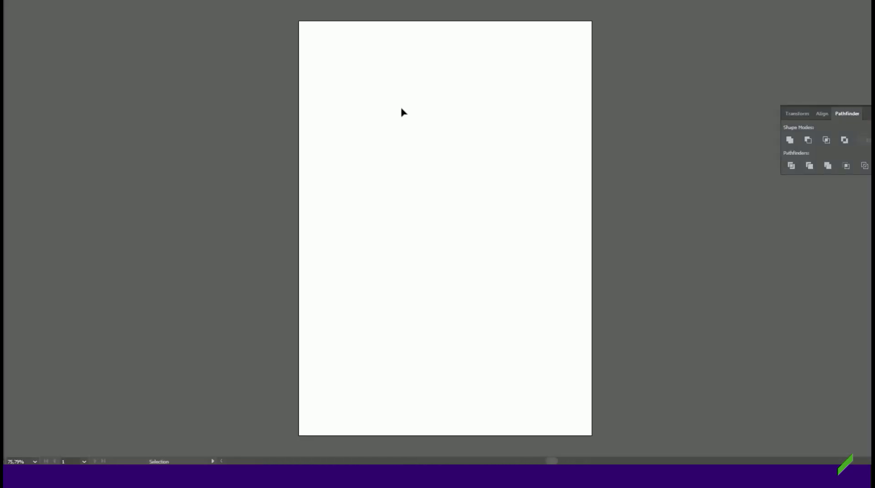
Apply a rounded display font to DADDY and move it down the page.
left_click_drag(420, 114, 332, 176)
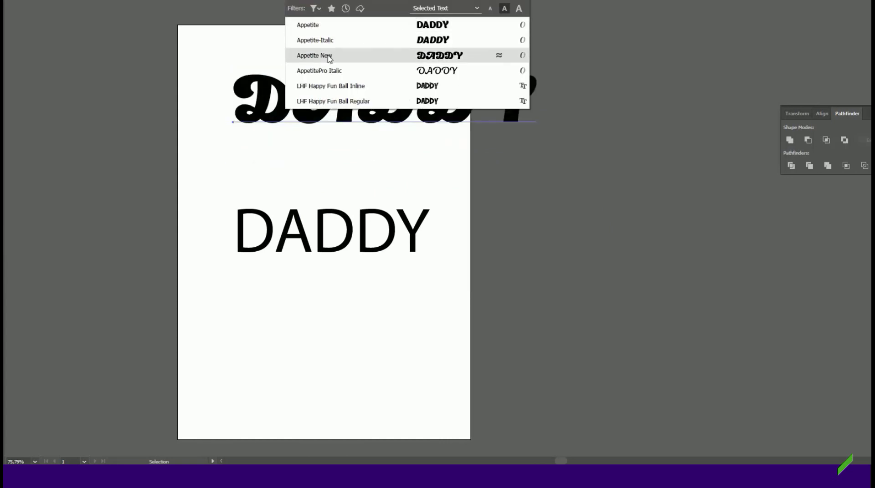
left_click(327, 55)
left_click_drag(363, 124, 361, 139)
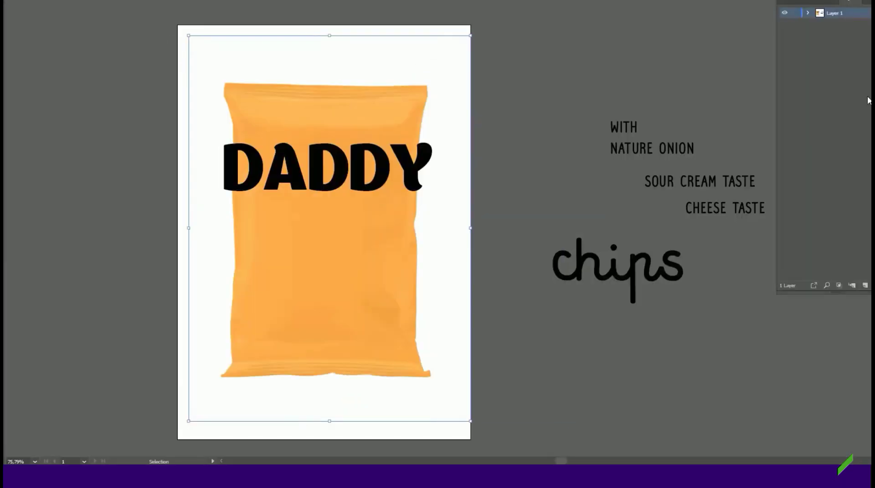
Draw an oval on the bag, fill it brown and position it behind DADDY.
left_click(15, 79)
left_click_drag(273, 251, 459, 351)
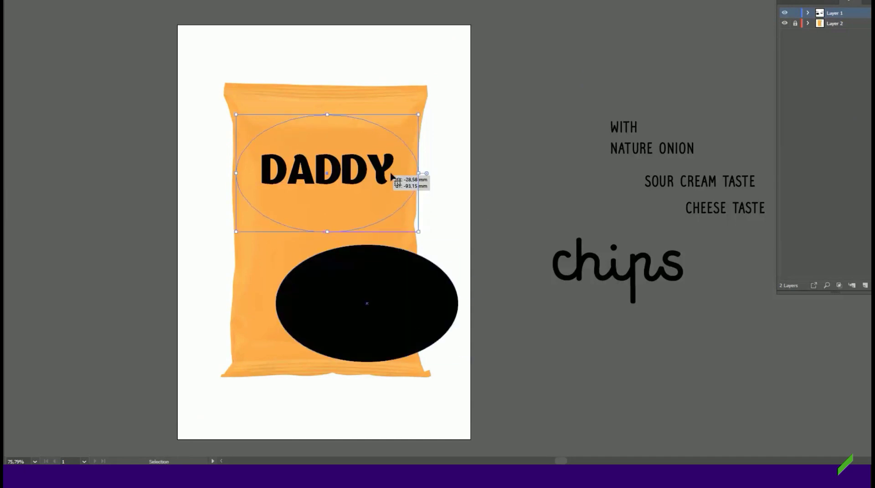
left_click_drag(366, 300, 322, 173)
left_click(849, 46)
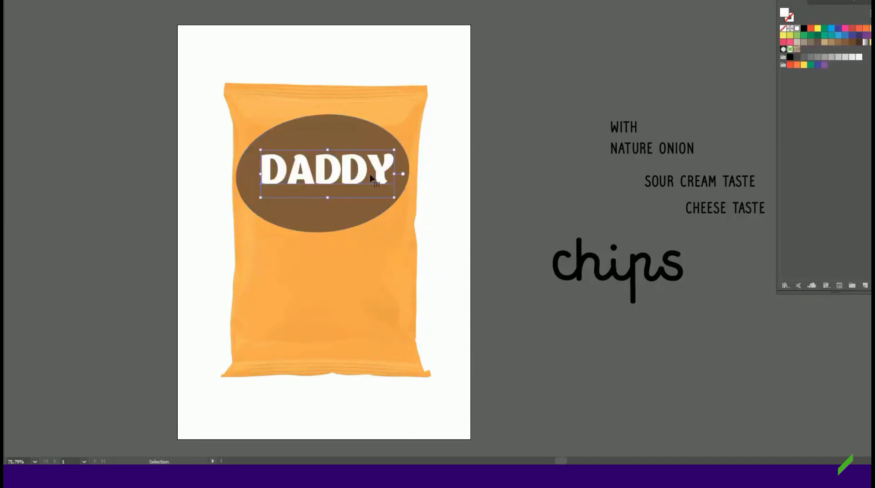
left_click_drag(638, 162, 602, 81)
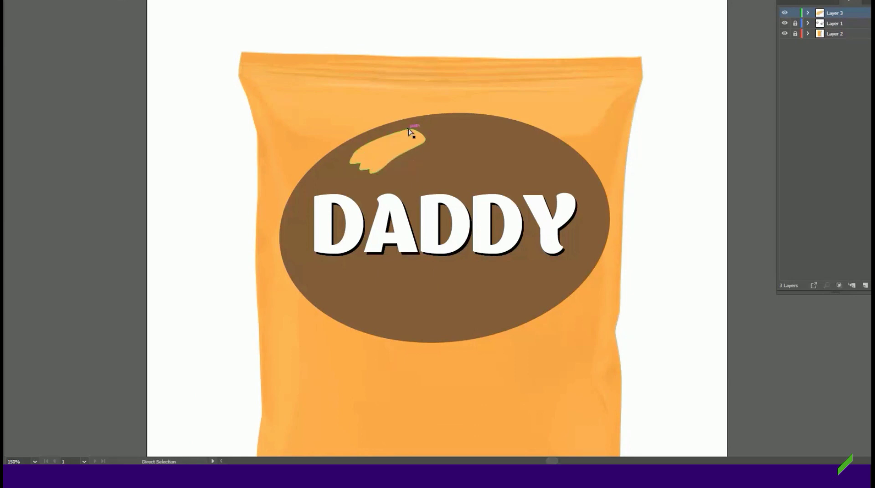
Move the chip onto the oval, recolour it pale yellow and reshape its edges.
left_click_drag(405, 82, 405, 117)
key("i")
left_click(461, 138)
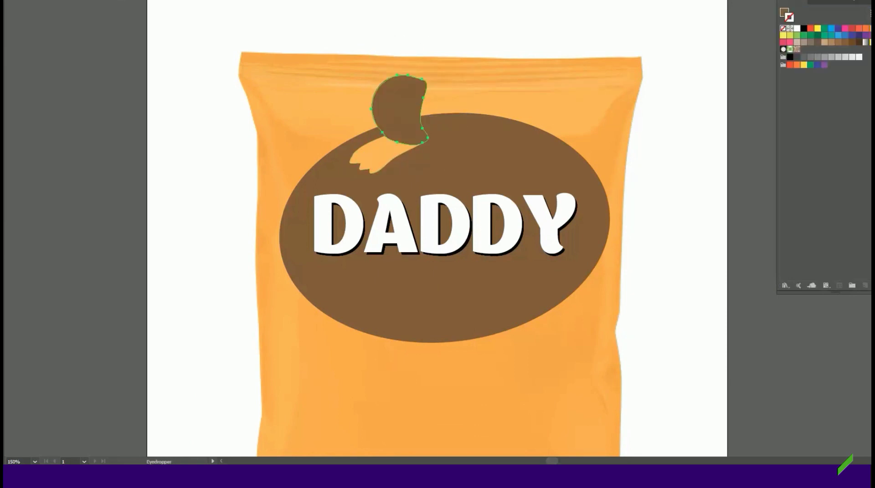
mouse_move(825, 27)
left_mouse_down()
mouse_move(811, 52)
mouse_move(812, 14)
left_mouse_up()
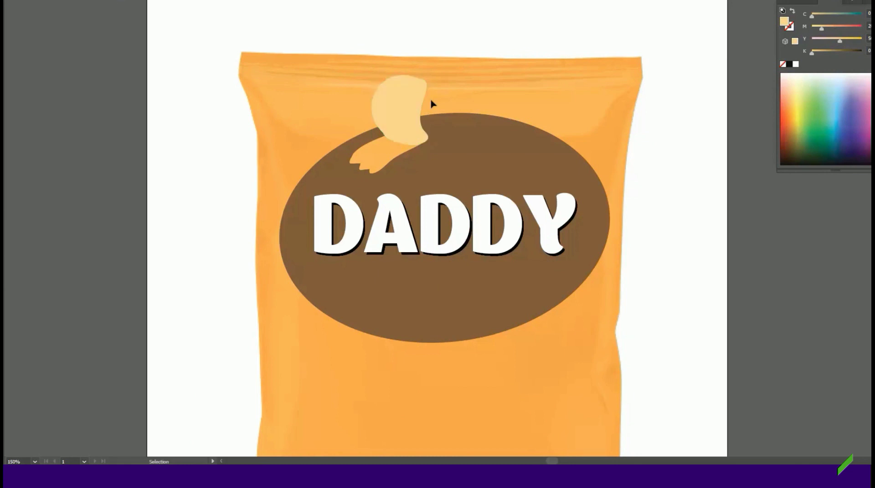
scroll(445, 154, "up", 5)
left_click_drag(396, 253, 366, 234)
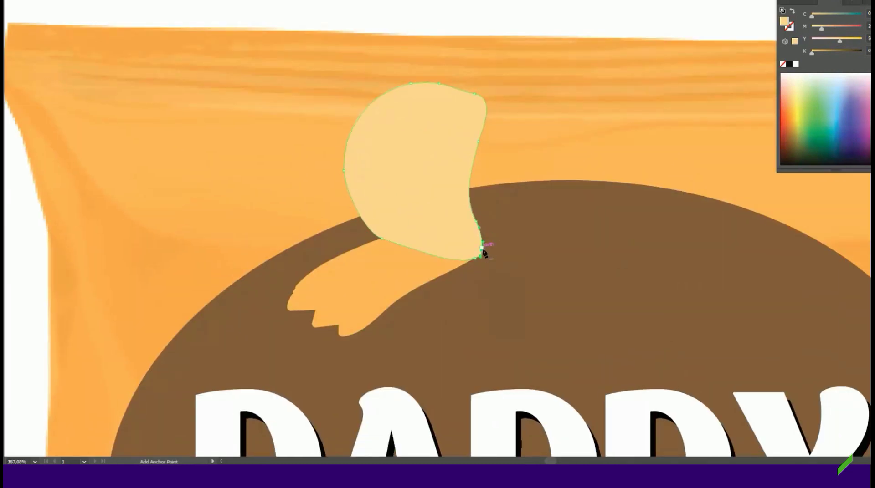
left_click_drag(482, 255, 481, 253)
Erase a bumpy bite from the chip's top and trim the dark hole shape behind it.
key("shift+e")
left_click_drag(408, 82, 517, 89)
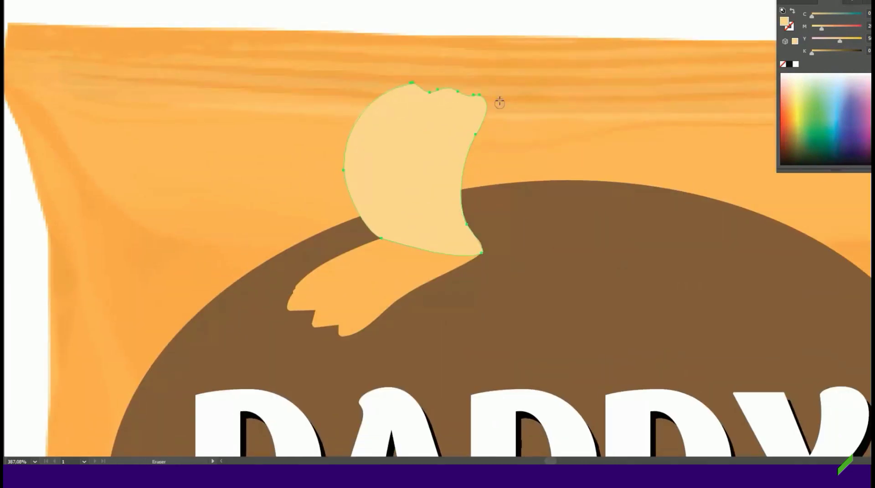
key("ctrl+z")
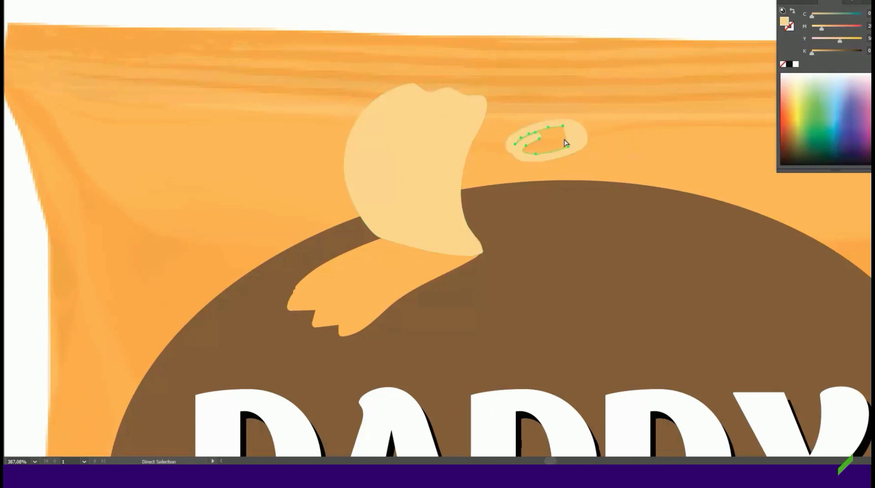
key("ctrl+z")
key("ctrl+z")
key("ctrl+z")
key("shift+e")
left_click_drag(478, 264, 521, 241)
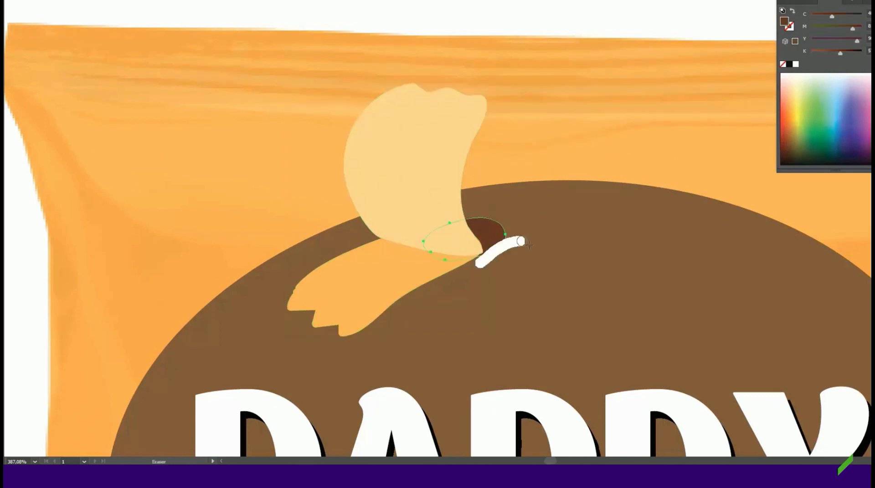
left_click(406, 185)
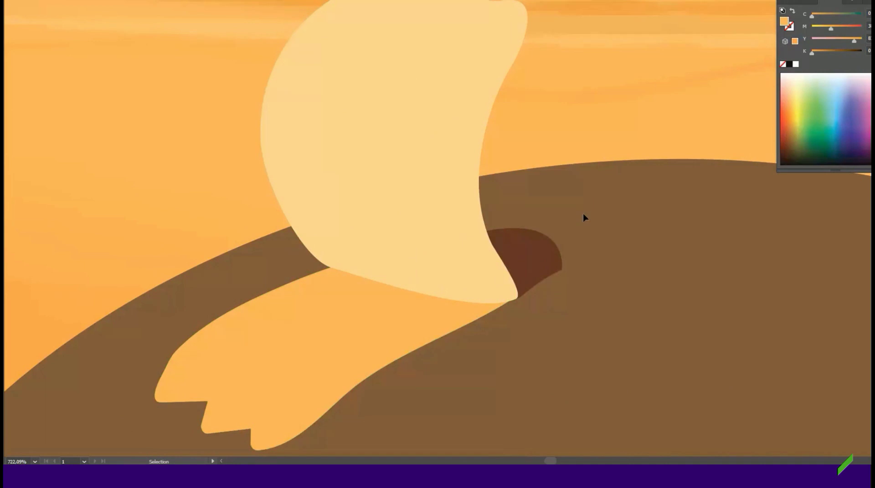
key("ctrl+minus")
key("ctrl+minus")
left_click(445, 176)
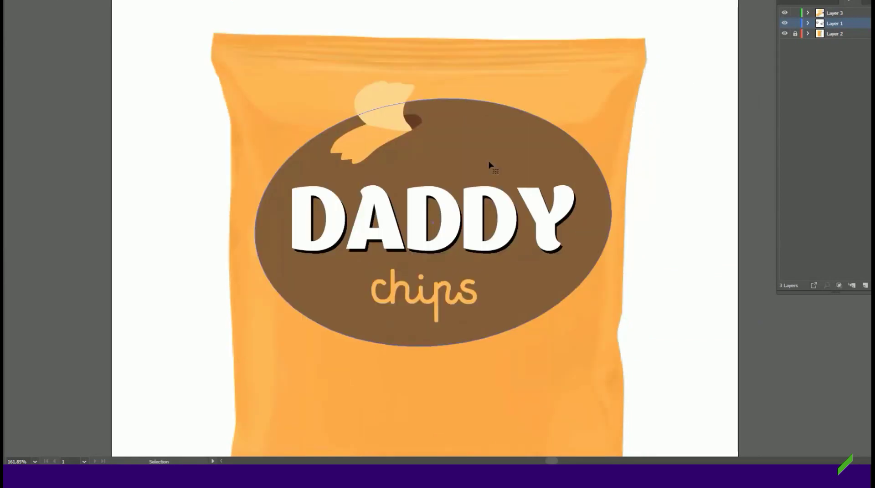
Recolor the label artwork, changing its orange colour.
left_click(488, 166)
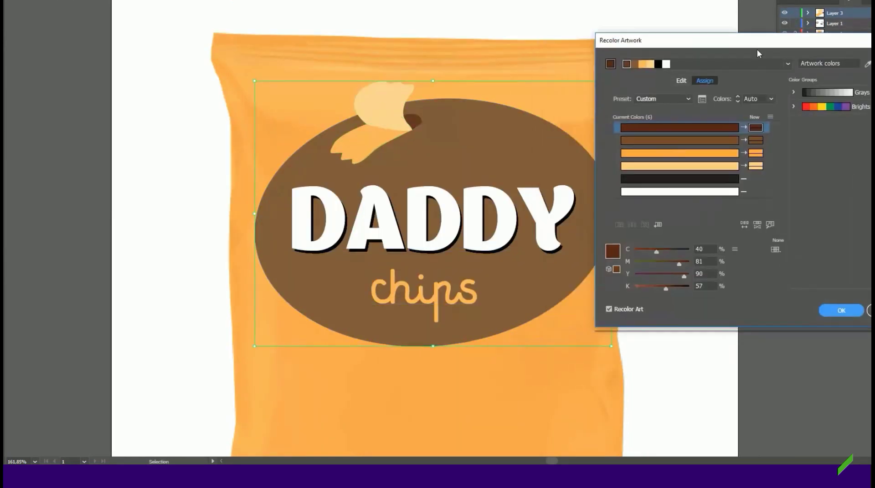
left_click(746, 158)
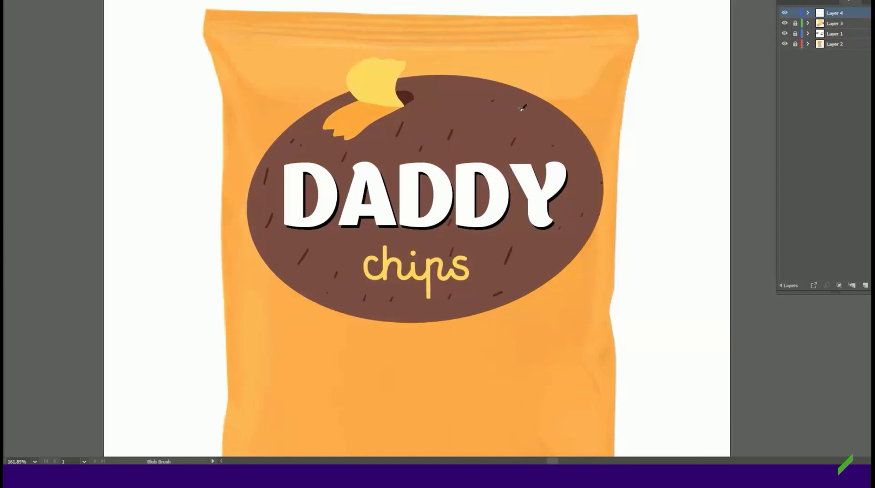
key("v")
key("ctrl+minus")
key("ctrl+minus")
key("ctrl+minus")
Select the DADDY lettering and lock the other artwork layers.
left_click(472, 177)
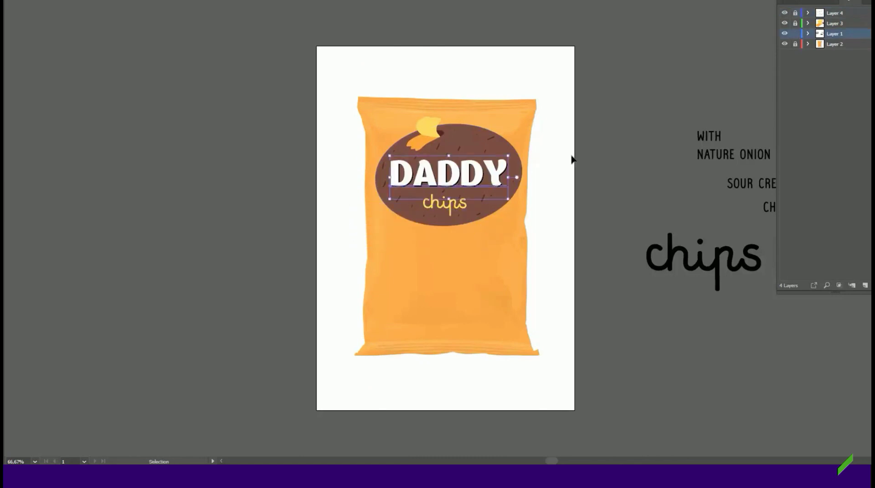
scroll(456, 182, "up", 5, "alt")
left_click_drag(341, 228, 317, 193)
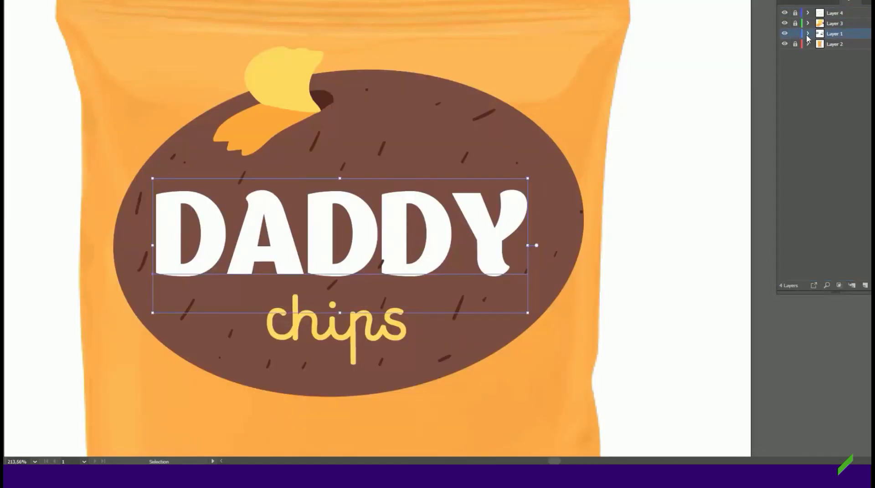
left_click_drag(834, 34, 834, 20)
left_click(795, 44)
left_click(795, 13)
Apply a Drop Shadow to DADDY with Preview turned on.
left_click(795, 12)
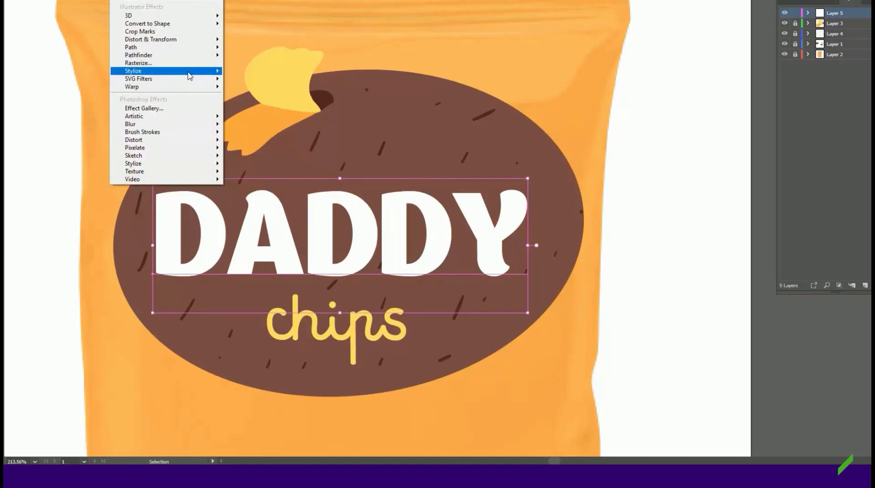
left_click(246, 84)
left_click(551, 166)
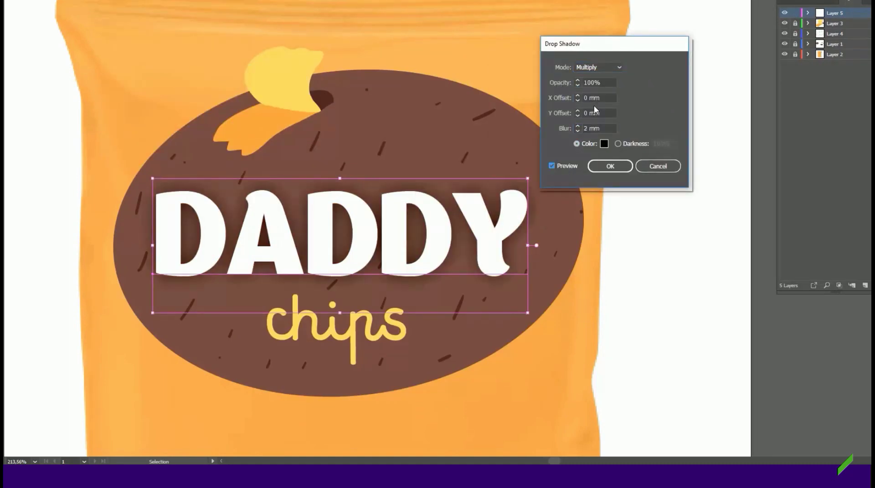
key("Return")
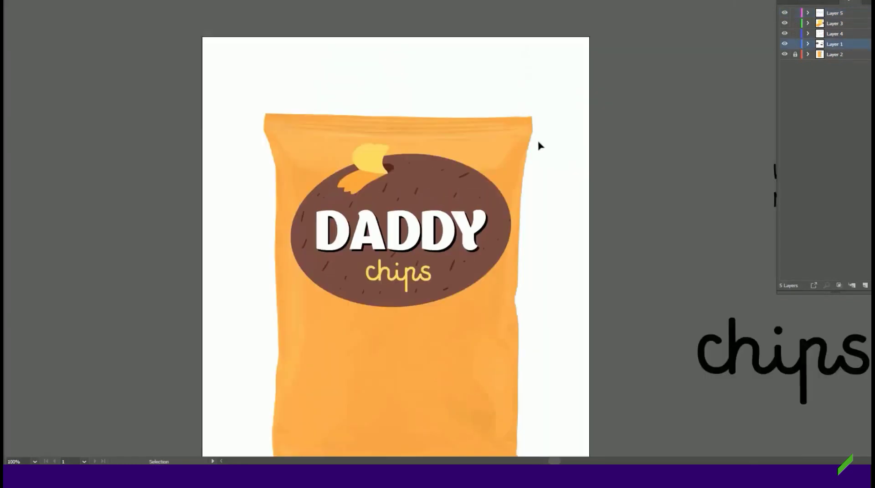
Mirror a copy of the speech bubble and paste the label artwork onto the bag.
key("shift+e")
mouse_move(396, 308)
left_mouse_down()
mouse_move(390, 293)
mouse_move(533, 91)
left_mouse_up()
key("o")
key("Return")
key("Escape")
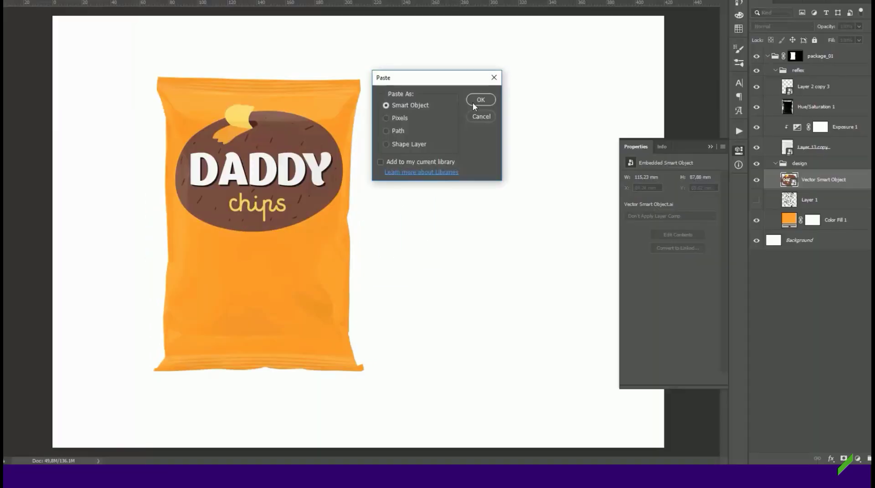
left_click(474, 106)
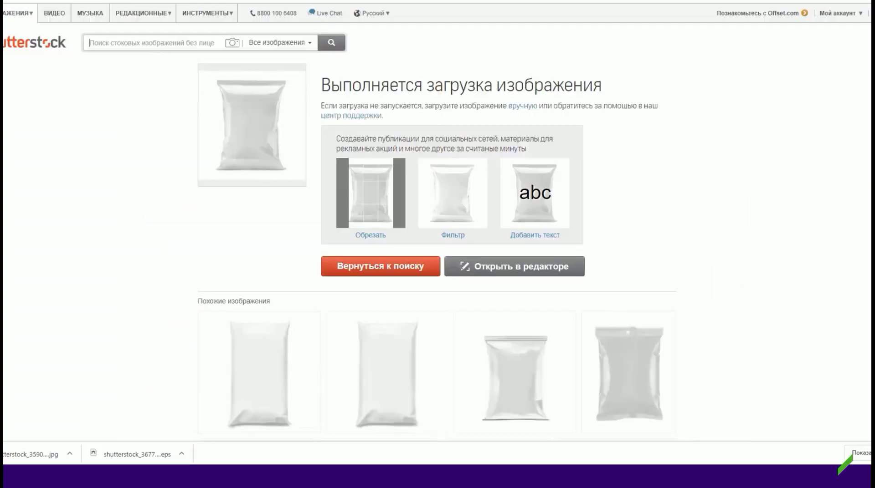
Search for 'chips' images and browse the results.
type("p")
key("BackSpace")
key("BackSpace")
key("BackSpace")
key("BackSpace")
type("chips")
key("Return")
scroll(738, 178, "down", 2)
Refine the chips layer mask, viewing it in black and white.
scroll(738, 177, "down", 5)
scroll(738, 177, "down", 5)
scroll(738, 178, "down", 5)
scroll(738, 178, "down", 5)
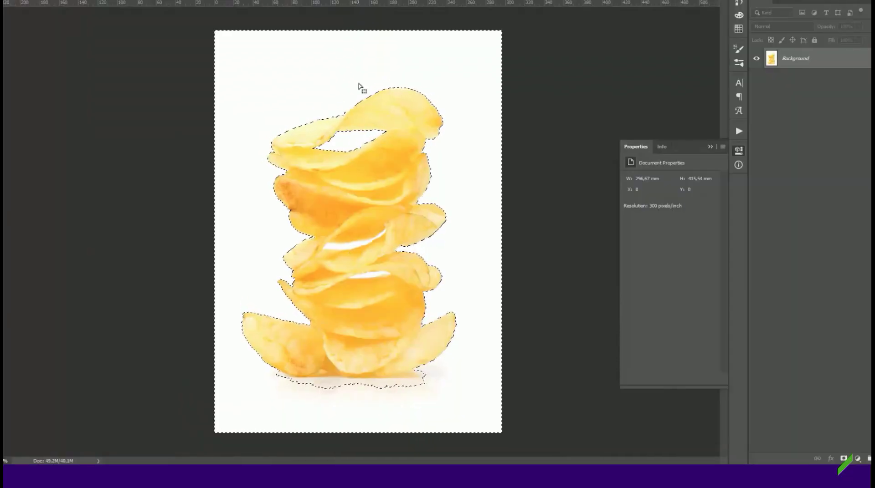
left_click(790, 79)
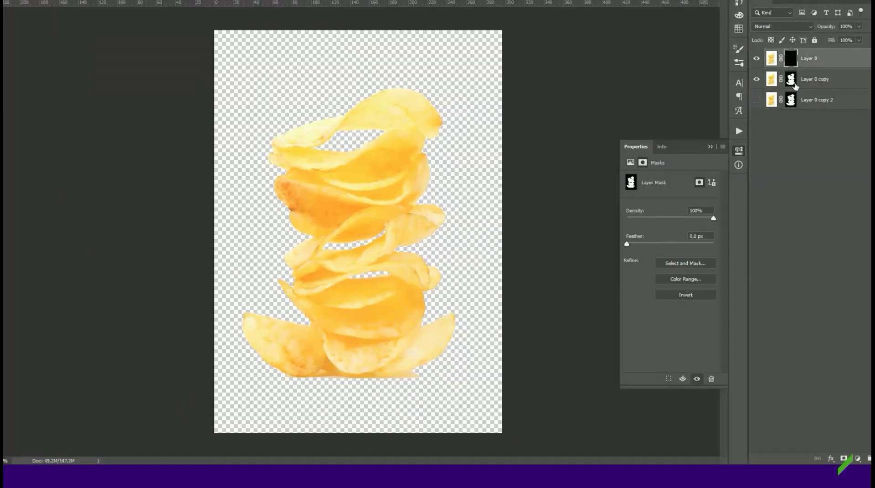
left_click(790, 79, "alt")
scroll(299, 247, "up", 5)
right_click(274, 176)
key("Escape")
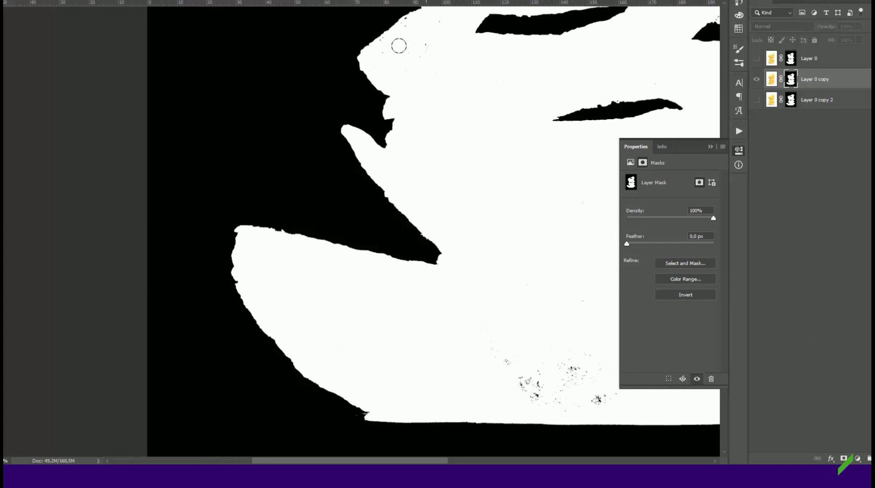
Paste the masked chips photo into the DADDY bag design.
scroll(251, 186, "down", 5)
scroll(251, 187, "right", 5)
scroll(506, 82, "down", 2)
scroll(343, 184, "up", 2)
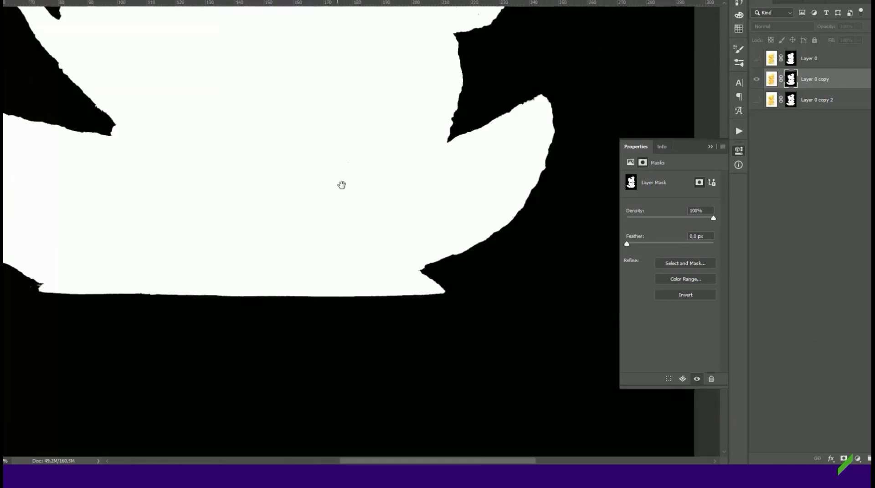
scroll(342, 184, "right", 5)
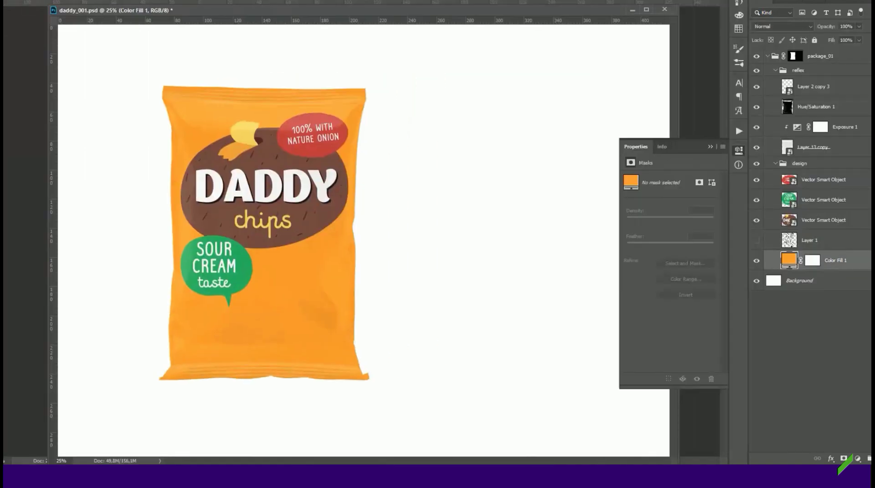
key("ctrl+v")
Nudge the placed chips photo about 5 mm down, then search Shutterstock for 'sour cream'.
key("ctrl+t")
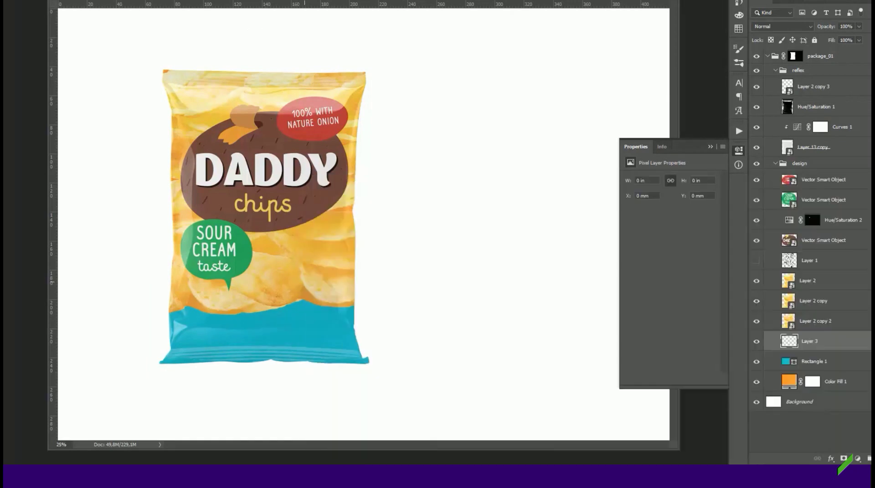
left_click_drag(320, 302, 320, 309)
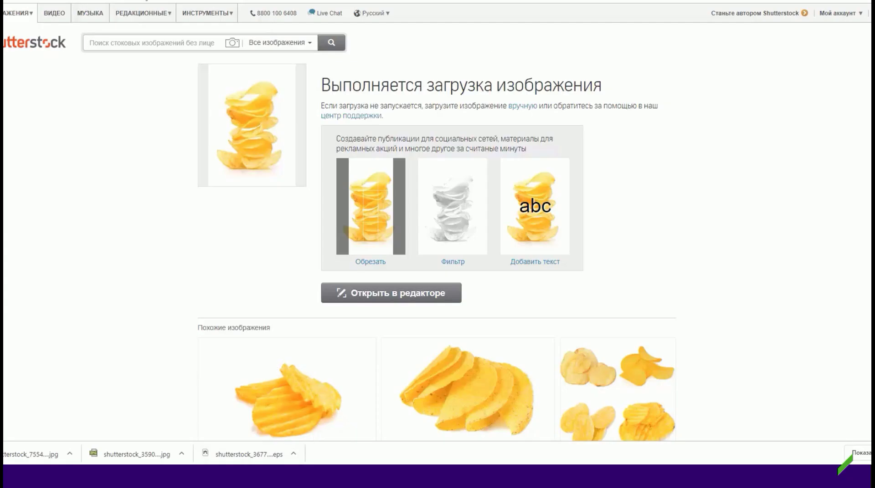
type("sour cream")
key("Return")
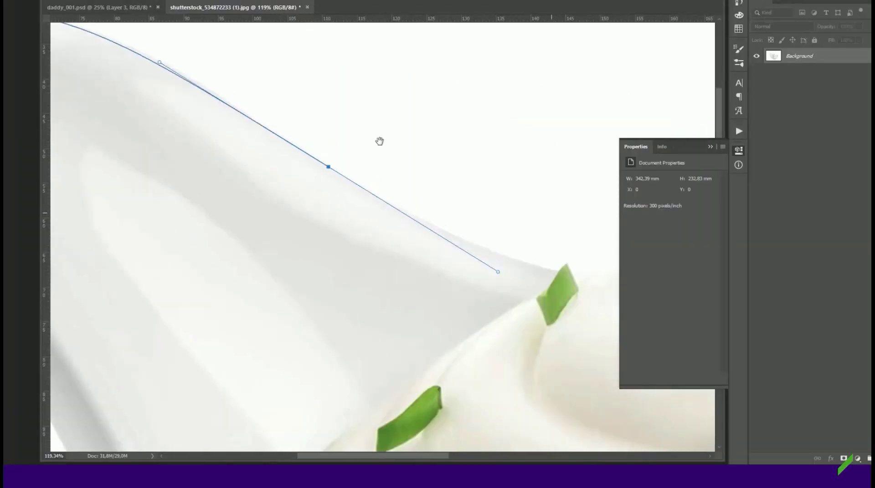
Trace the Pen outline from the green leaf tip over the cream peak to the bowl rim.
left_click_drag(380, 141, 223, 94)
left_click(404, 221)
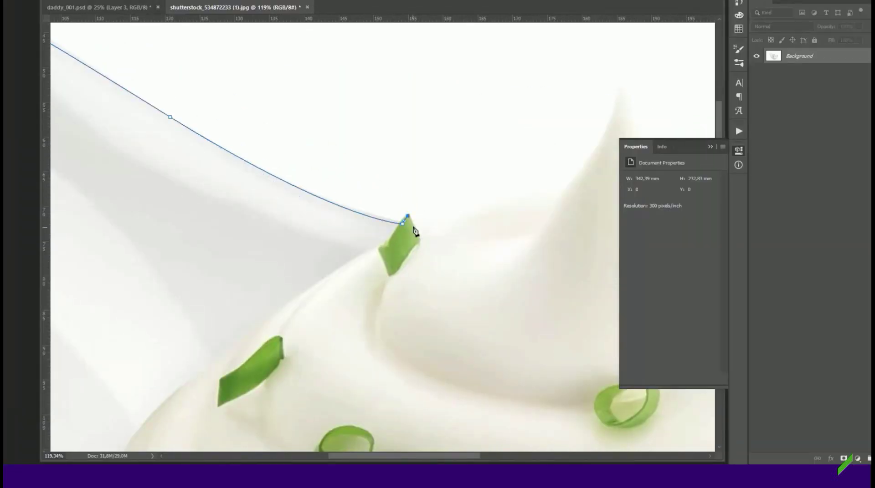
left_click_drag(569, 190, 365, 192)
left_click(414, 95)
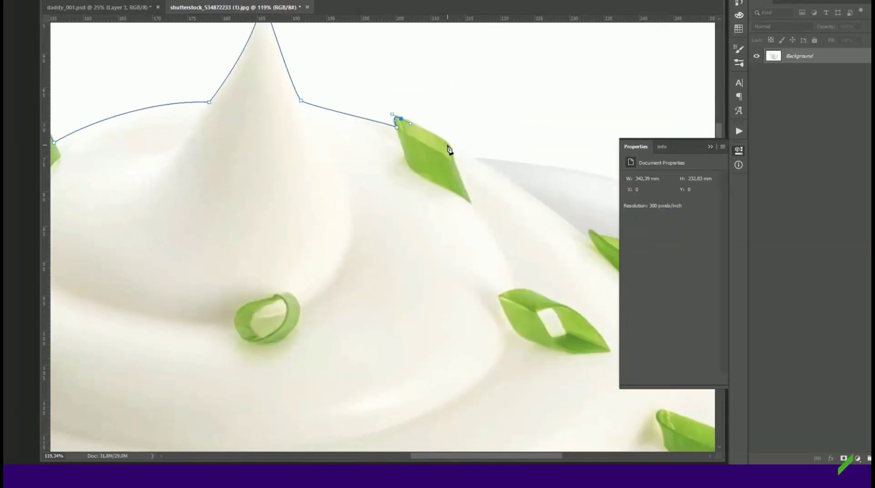
left_click_drag(448, 148, 408, 121)
left_click_drag(517, 339, 517, 191)
left_click_drag(520, 342, 535, 147)
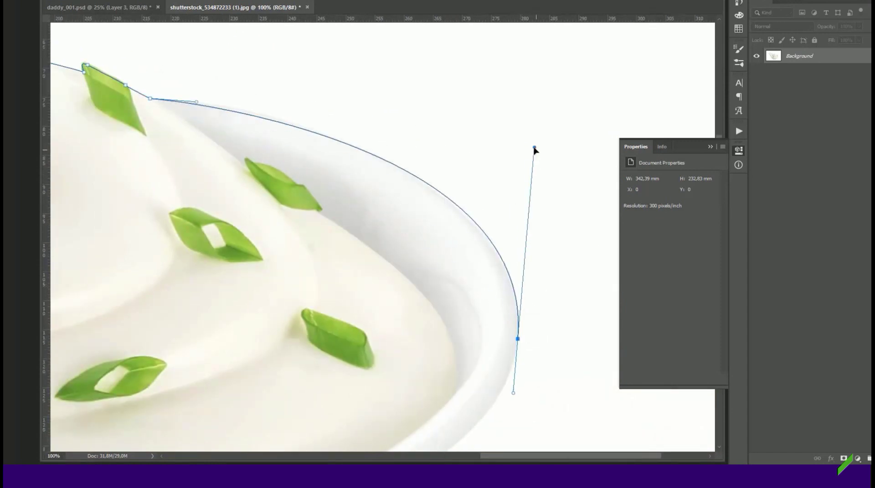
Continue the curved outline down the lower bowl to its base.
key("ctrl+minus")
left_click_drag(433, 289, 376, 326)
key("ctrl+minus")
key("ctrl+minus")
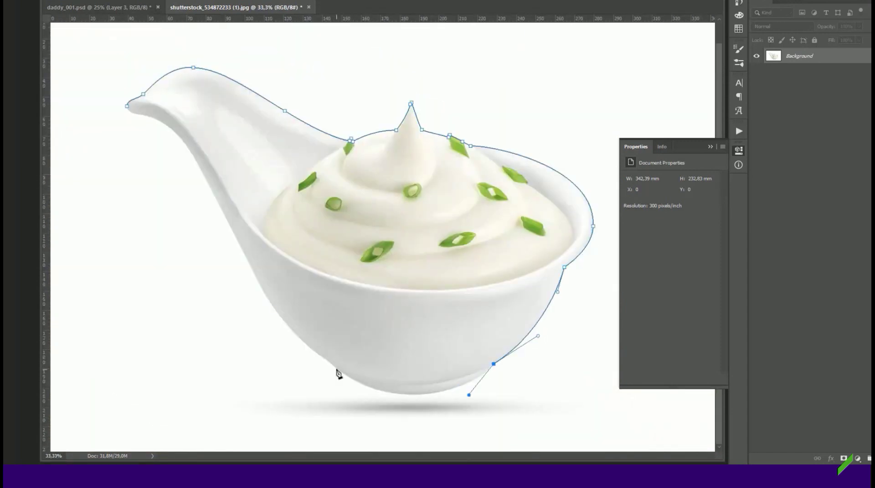
left_click_drag(248, 264, 236, 240)
left_click_drag(281, 339, 278, 326)
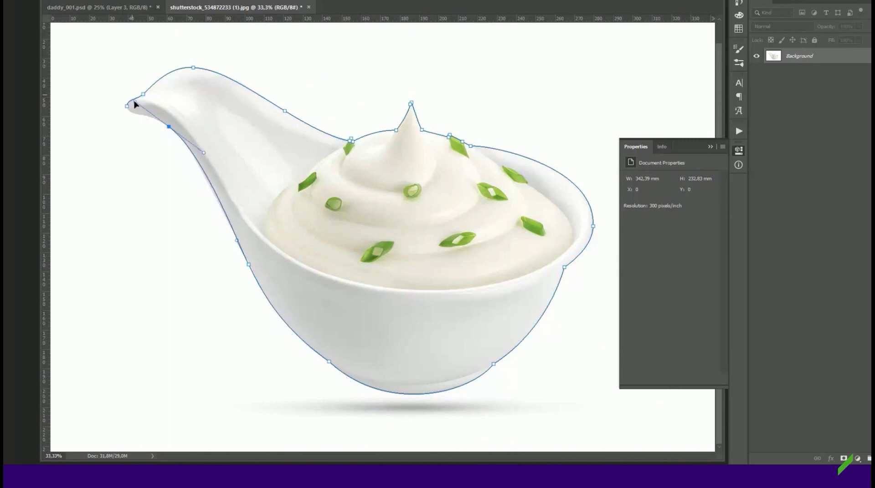
scroll(129, 113, "up", 5)
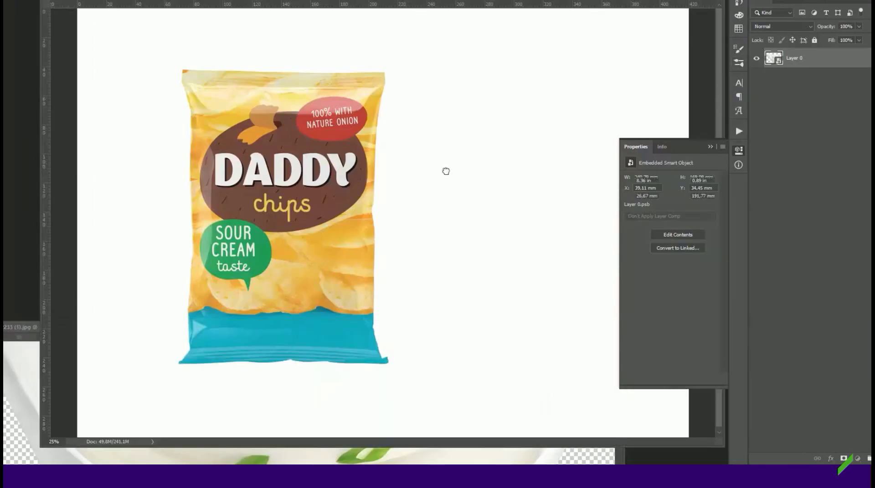
Move the sour cream bowl layer above the chips photo, below the SOUR CREAM bubble.
mouse_move(810, 341)
left_mouse_down()
mouse_move(796, 183)
mouse_move(795, 251)
left_mouse_up()
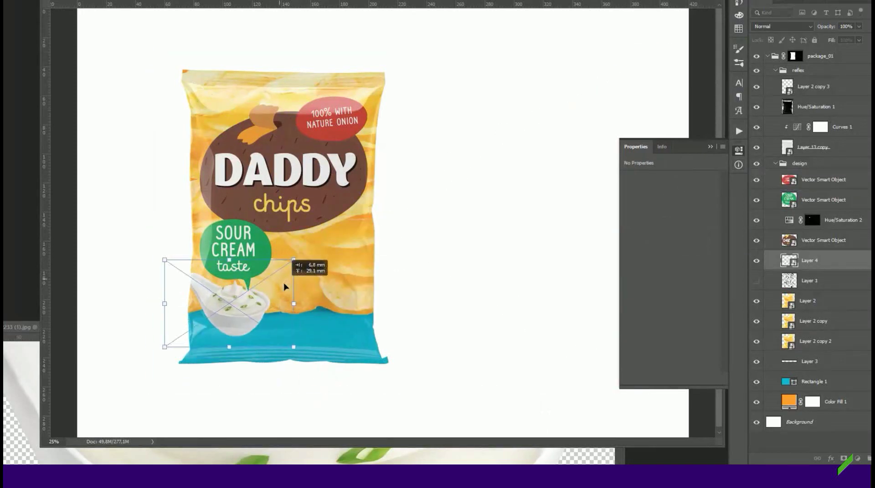
left_click_drag(788, 200, 780, 192)
left_click(763, 227)
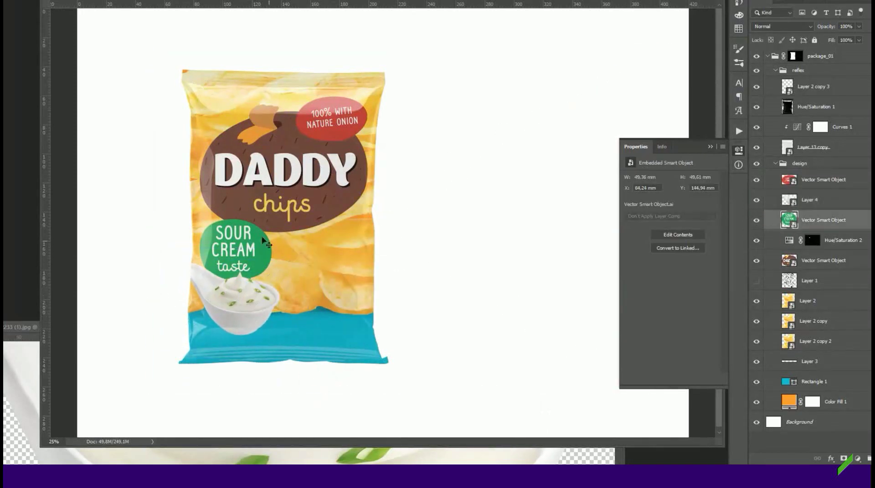
left_click(788, 200)
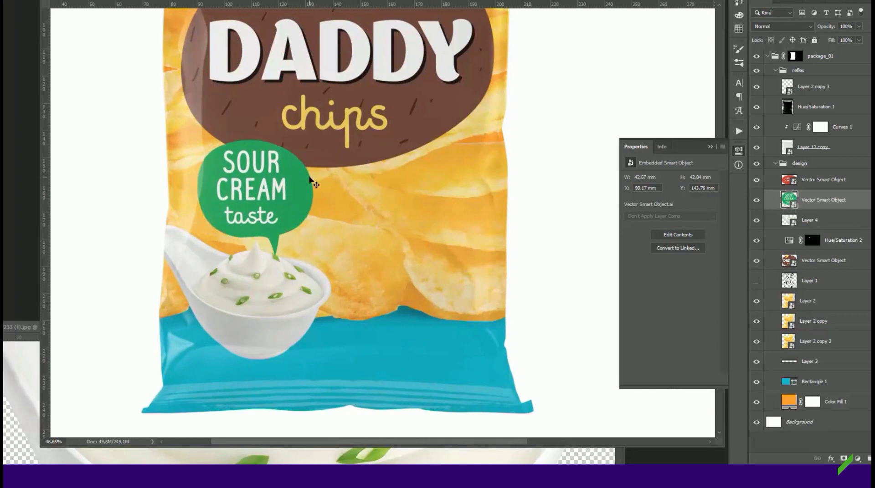
Brighten the bowl's smart object contents with a Curves adjustment, then save and close it.
double_click(789, 200)
left_click(858, 459)
left_click(848, 355)
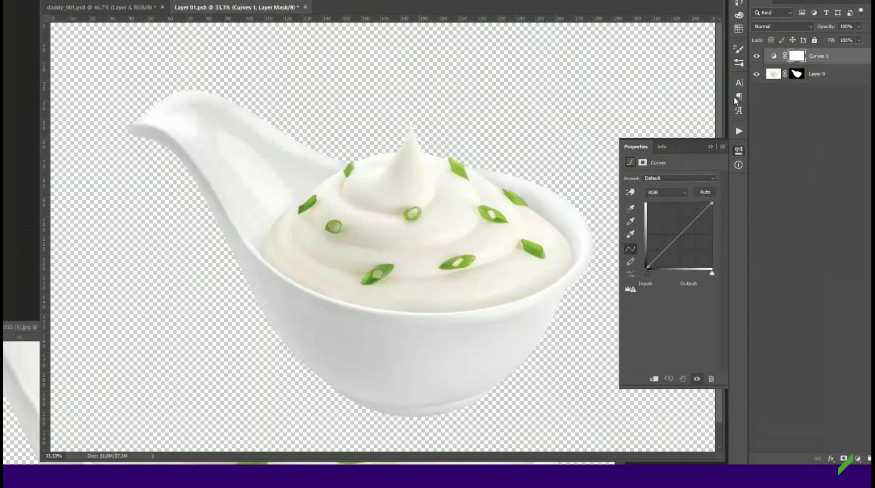
left_click(270, 162)
left_click_drag(397, 172, 387, 256)
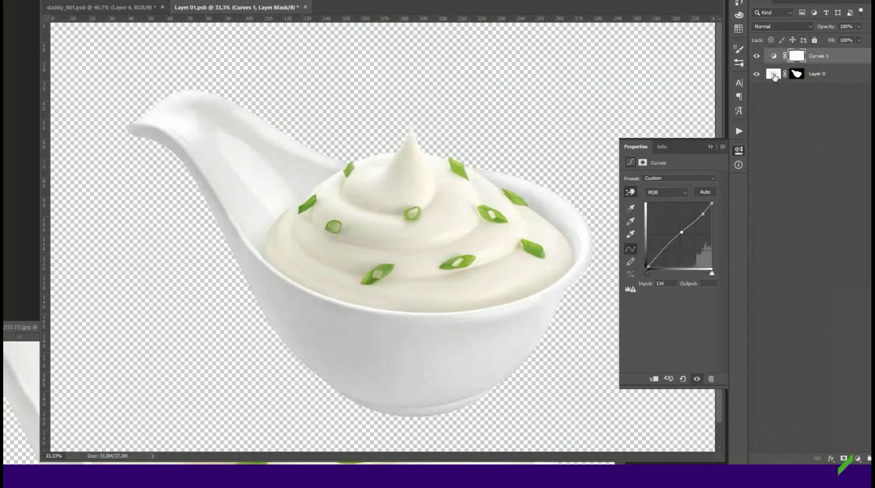
key("ctrl+w")
left_click(401, 146)
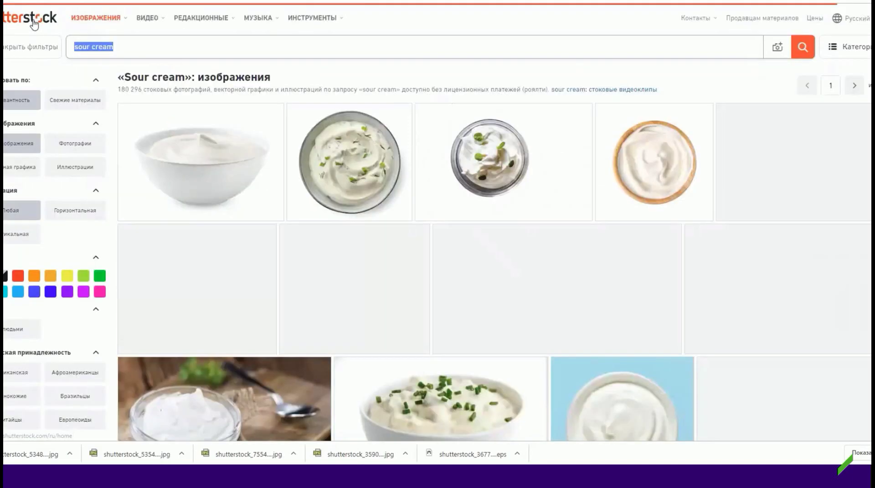
Search Shutterstock for 'happy farmer', fixing the typo, and filter to vector results.
type("happe farmer")
key("Return")
left_click_drag(88, 47, 95, 46)
type("py")
key("Return")
left_click(21, 167)
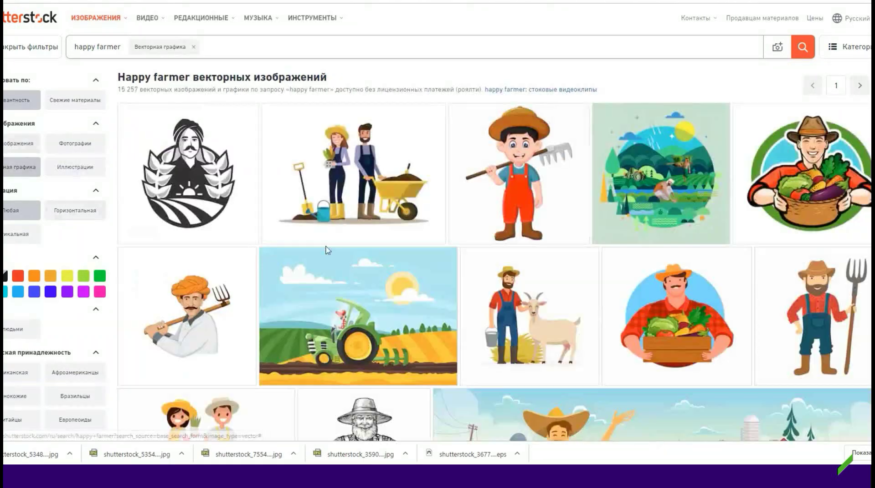
scroll(326, 248, "down", 5)
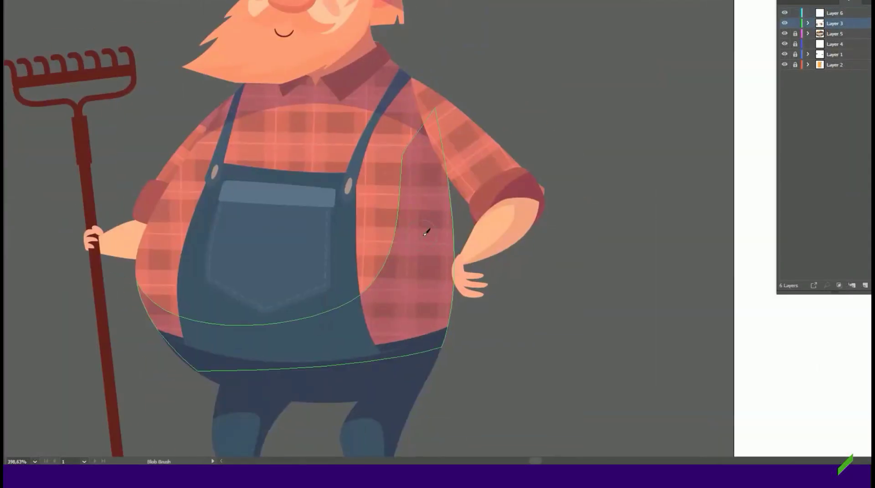
Colour the circle orange, set the green leaves on it, and move the farmer's hand onto the onion.
left_click(867, 29)
key("shift+b")
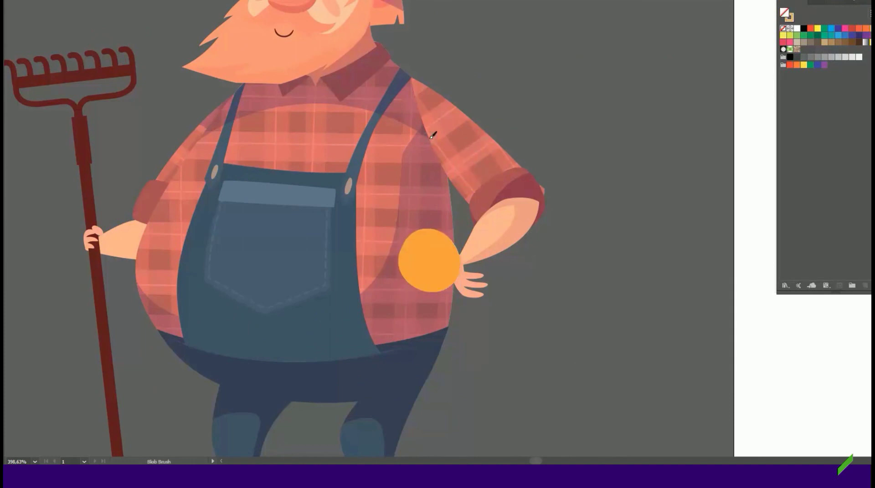
left_click_drag(484, 175, 432, 237)
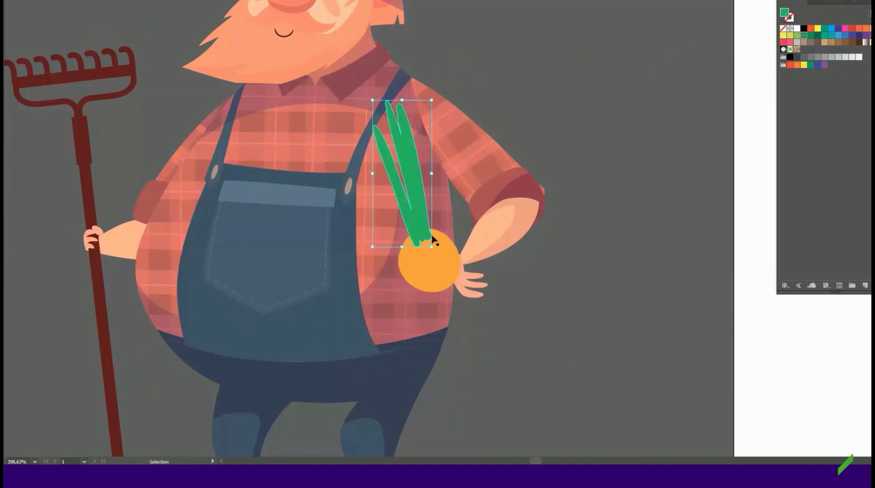
key("a")
left_click(468, 285)
left_click_drag(479, 285, 444, 279)
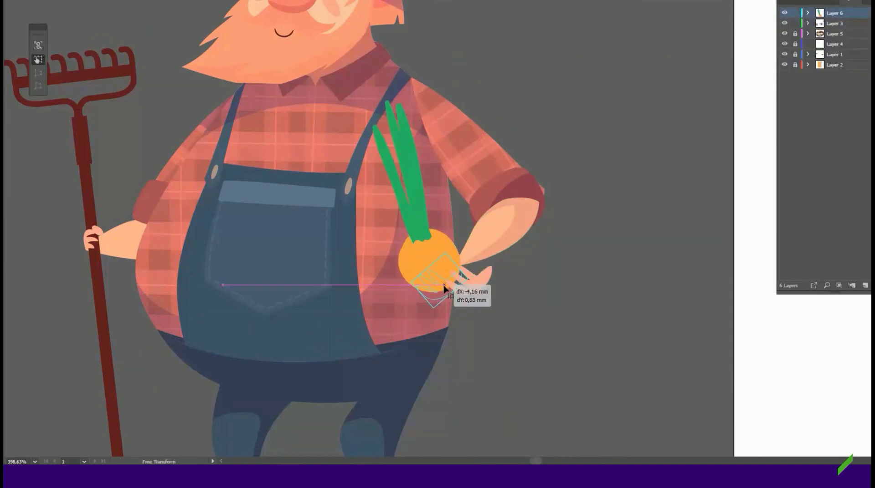
key("v")
Give the onion a deeper orange via Swatch Options and darken its right-side crescent.
key("a")
left_click(571, 184)
left_click(451, 237)
double_click(865, 38)
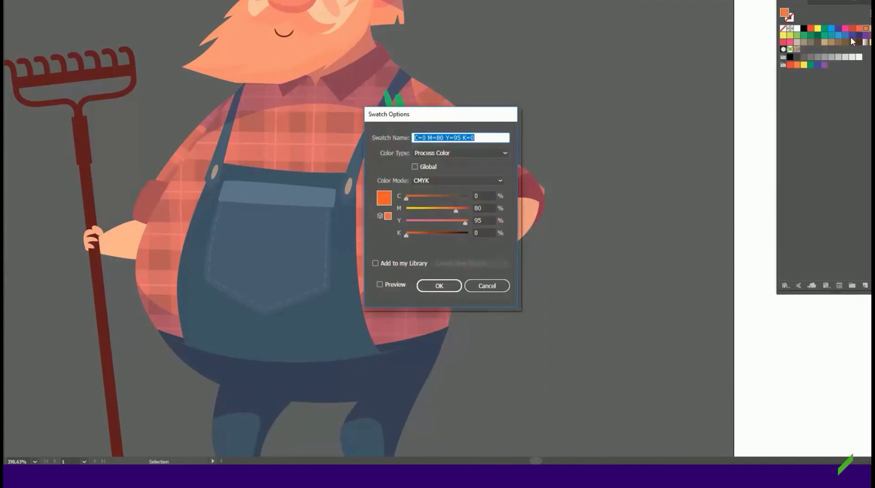
left_click(441, 285)
left_click(428, 248)
left_click(400, 239)
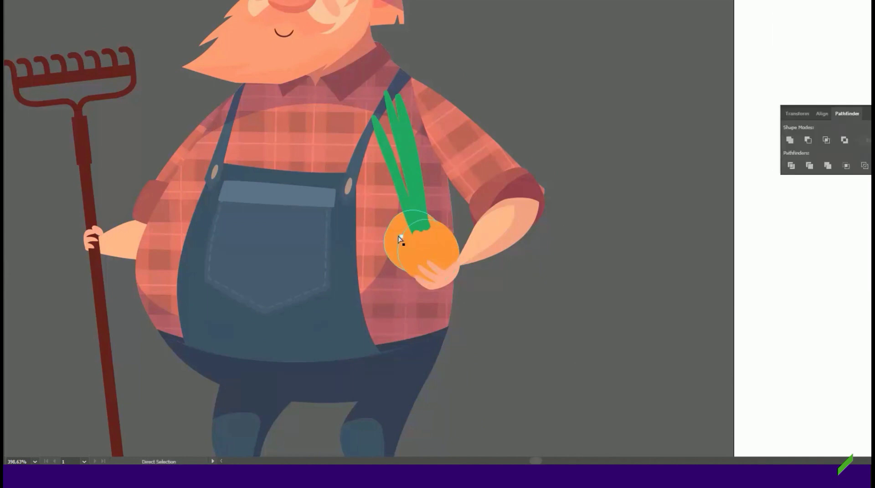
Duplicate the green leaves slightly left and colour the copies a darker green.
left_click_drag(417, 203, 415, 205)
scroll(414, 206, "up", 4, "alt")
key("ctrl+shift+F9")
left_click(431, 77, "ctrl")
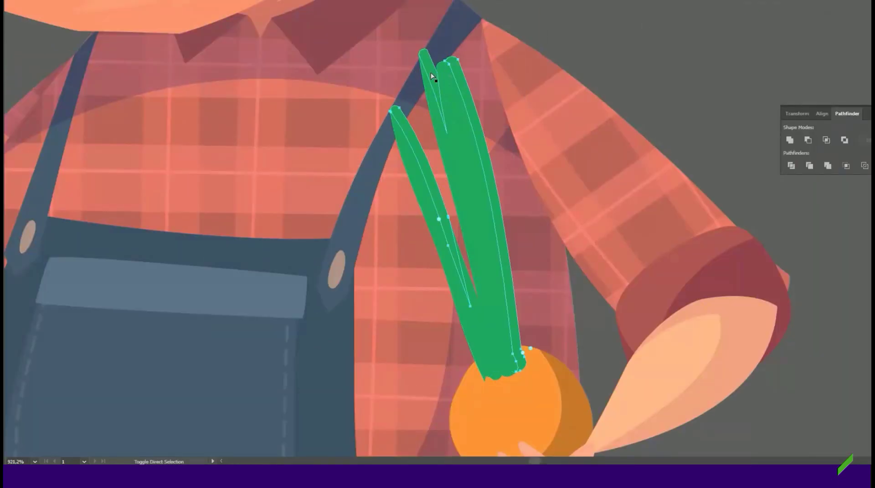
left_click(811, 118)
left_click(447, 135)
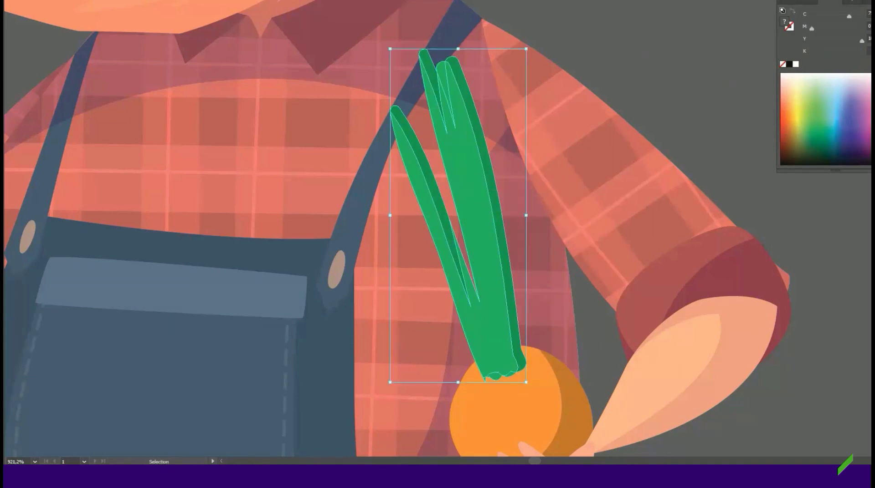
key("ctrl+shift+a")
Paint a dark green Blob Brush stroke along the left leaf.
key("shift+b")
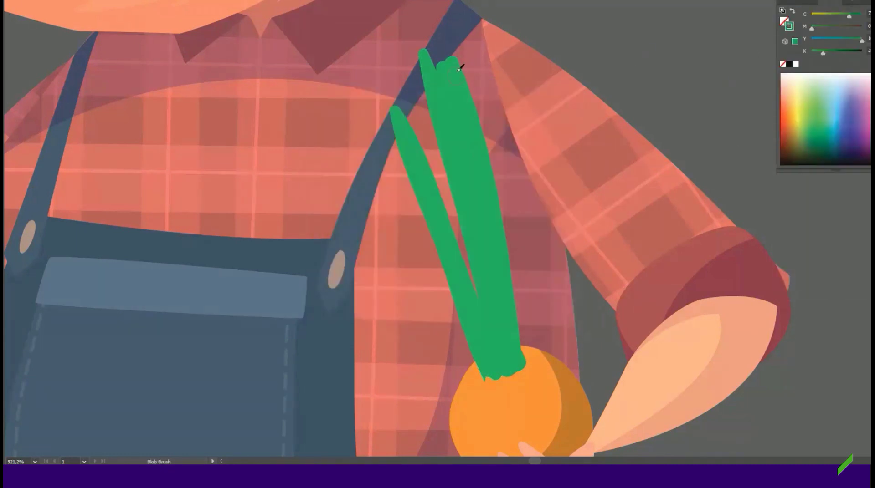
left_click_drag(399, 111, 489, 360)
key("v")
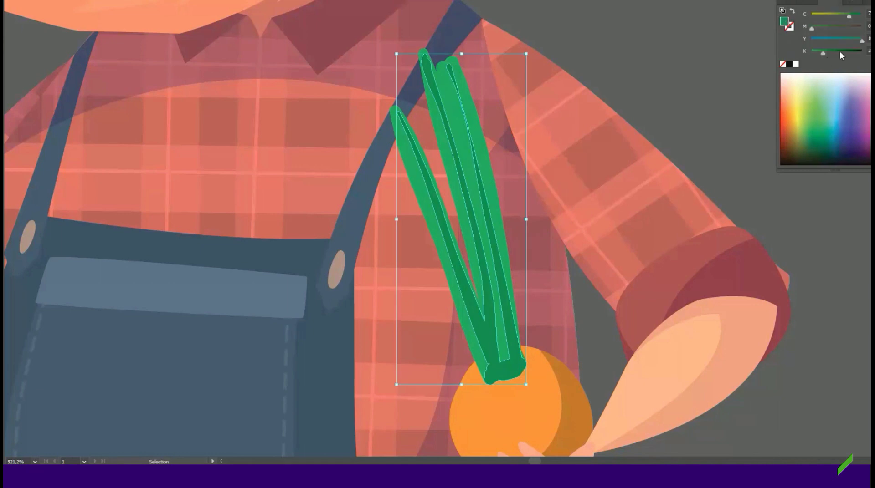
key("ctrl+minus")
key("ctrl+minus")
key("ctrl+minus")
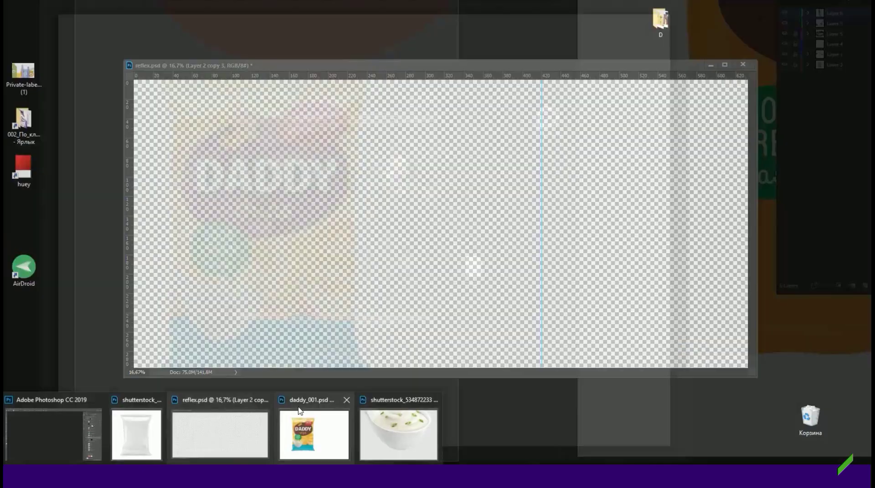
Paste the farmer into daddy_001.psd as a Smart Object beside the SOUR CREAM bubble.
left_click(300, 411)
key("ctrl+v")
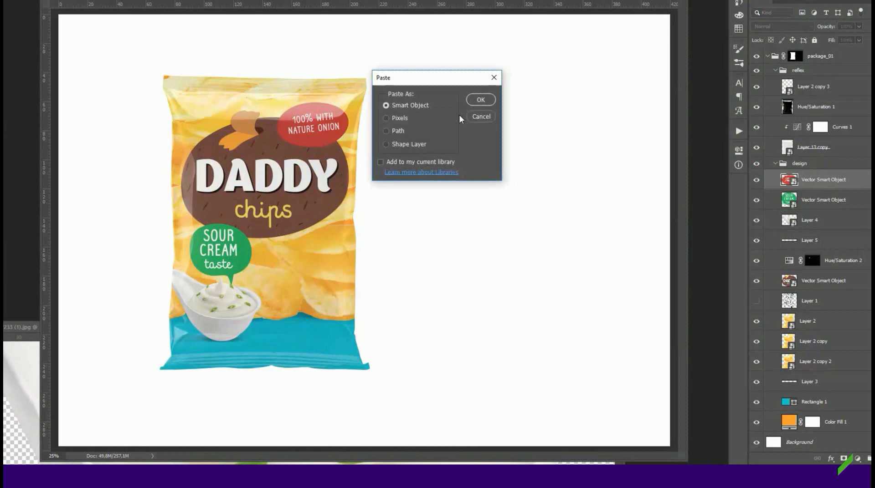
key("Return")
left_click_drag(344, 243, 353, 243)
key("Return")
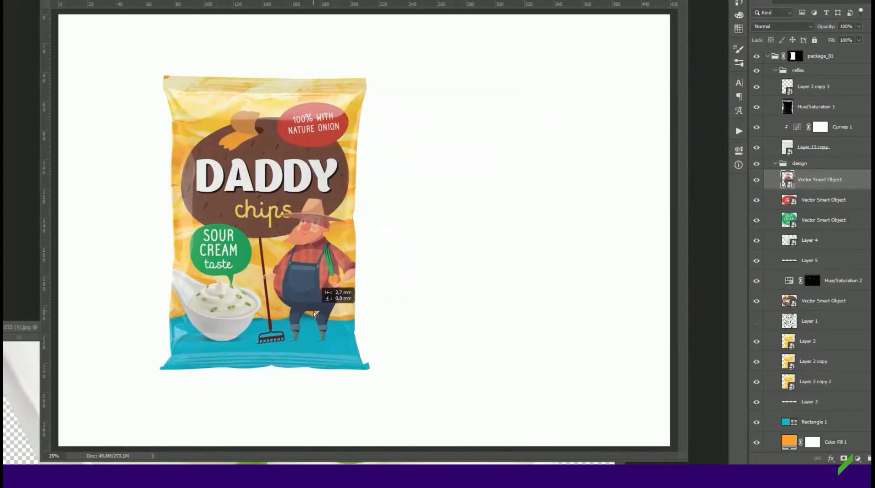
Add a new layer above Layer 5 set to Multiply blending.
scroll(395, 146, "up", 2)
left_click(394, 147)
left_click(810, 267)
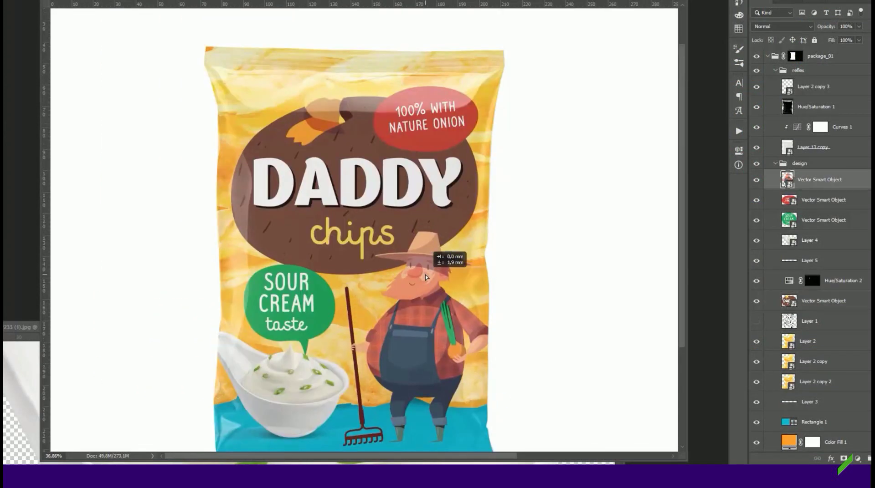
key("ctrl+j")
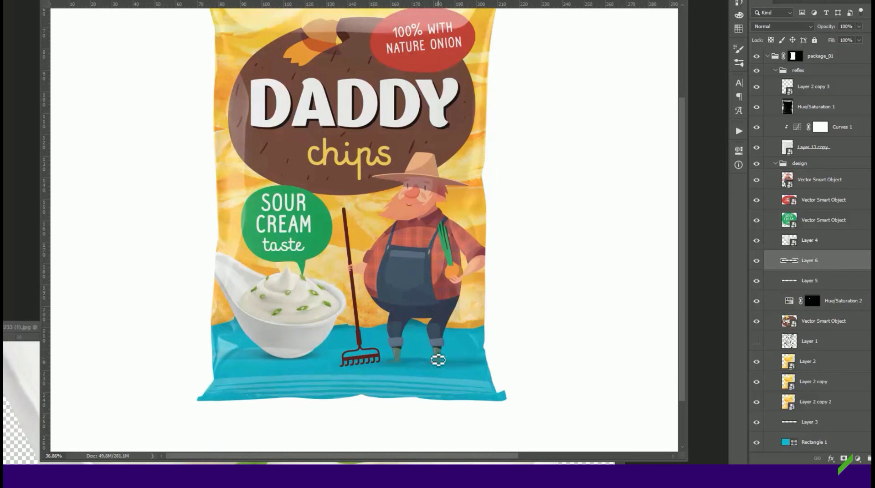
left_click(782, 26)
left_click(774, 54)
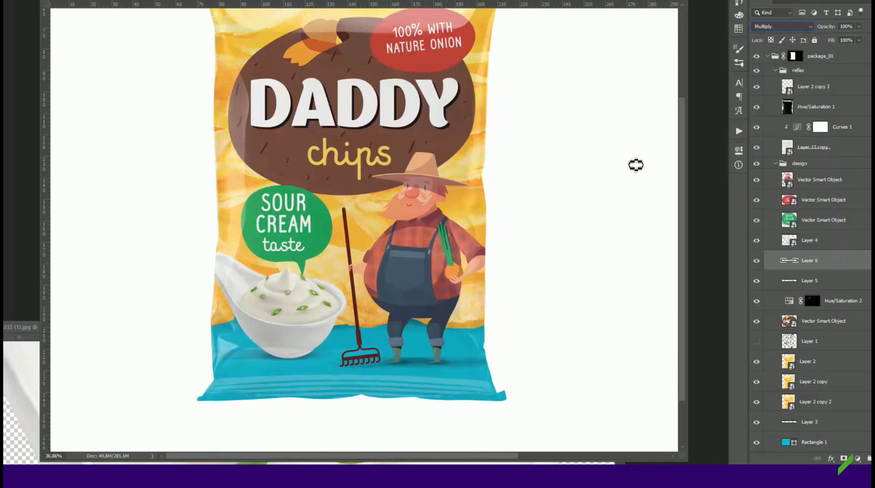
Nudge the SOUR CREAM bubble up slightly and close Layer 13.psb.
left_click_drag(283, 219, 283, 205)
scroll(420, 153, "down", 5)
scroll(397, 247, "up", 4)
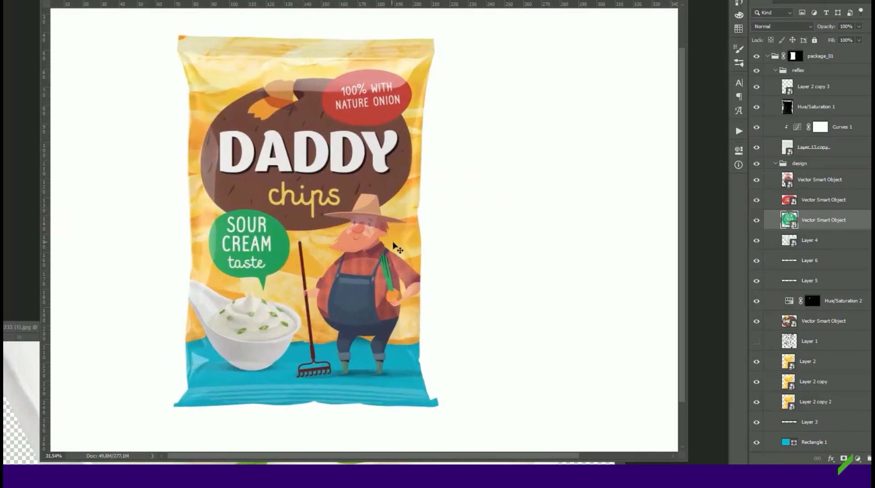
key("ctrl+w")
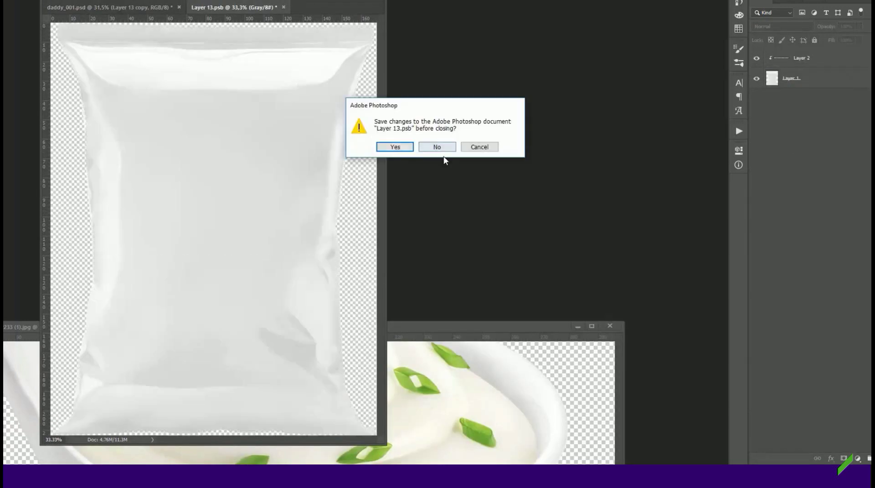
Discard changes to Layer 13.psb and check the brush settings, keeping the layer at Normal blending.
left_click(438, 147)
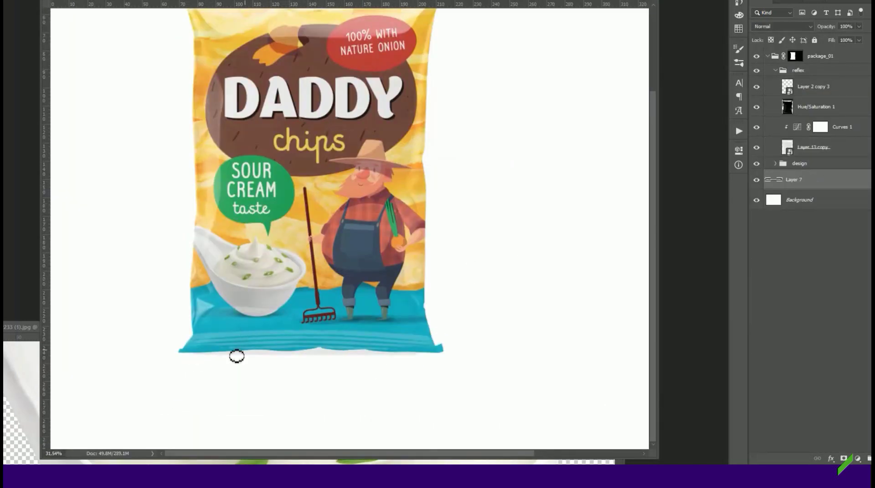
scroll(383, 344, "down", 2)
right_click(544, 191)
key("Escape")
left_click(781, 26)
key("Escape")
scroll(146, 351, "up", 2)
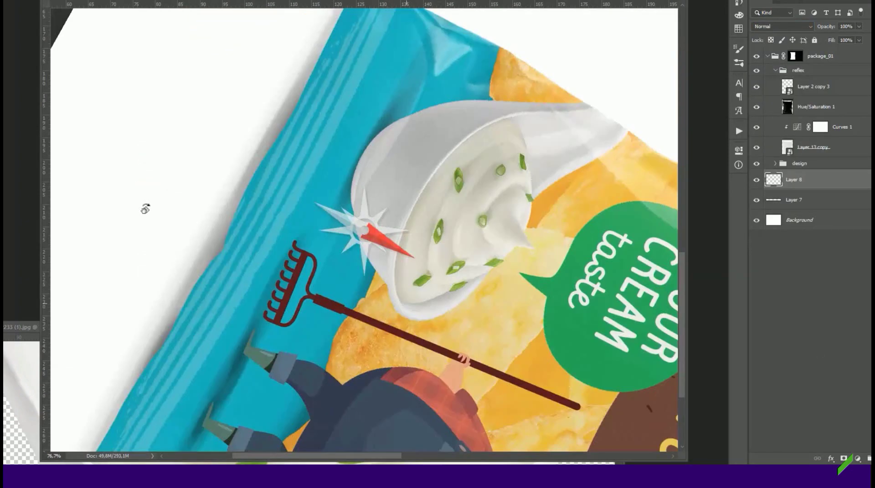
scroll(434, 303, "up", 1)
scroll(508, 287, "down", 3)
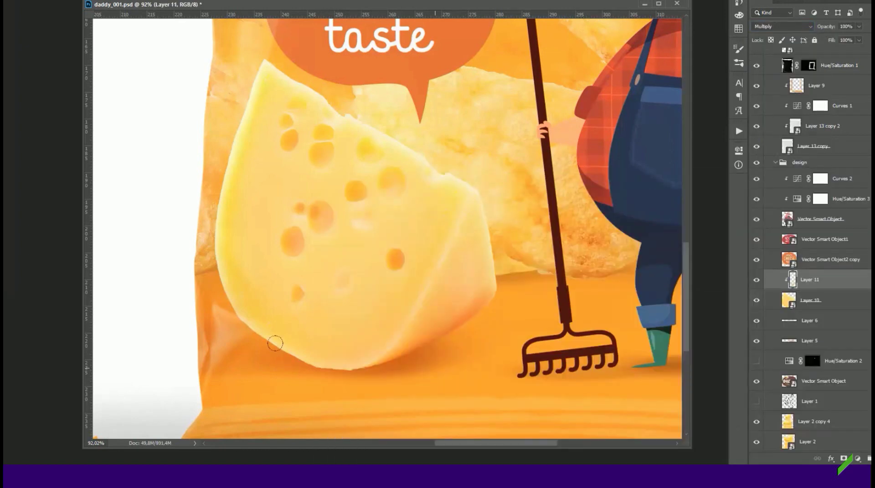
Brush shading along the cheese wedge's upper-left and bottom edges, then add clipped Layer 12.
left_click_drag(291, 189, 215, 127)
mouse_move(378, 102)
left_mouse_down()
mouse_move(453, 156)
mouse_move(394, 353)
left_mouse_up()
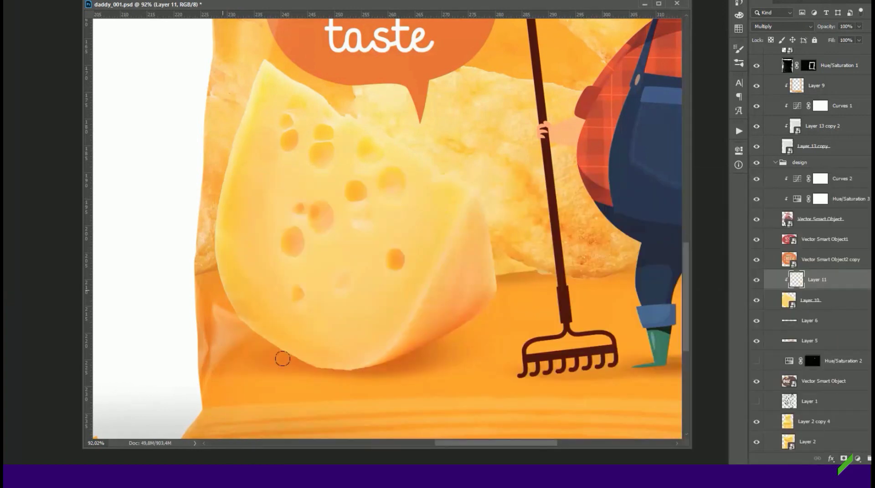
left_click_drag(260, 66, 226, 131)
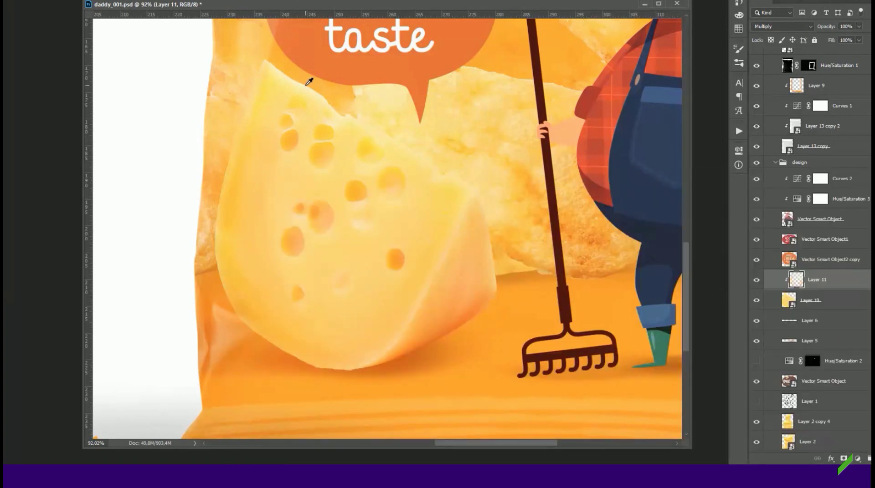
key("ctrl+shift+alt+n")
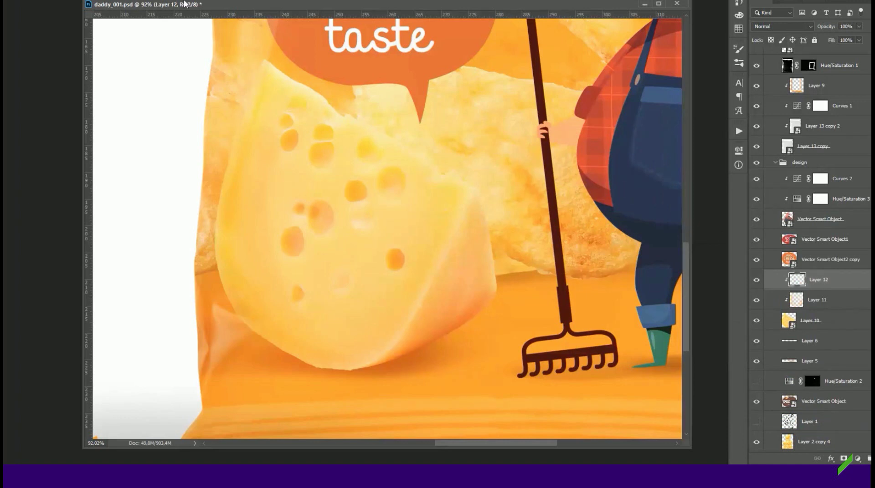
Sharpen the chips background Layer 10 with Unsharp Mask at radius 5.
left_click(810, 321)
left_click(119, 1)
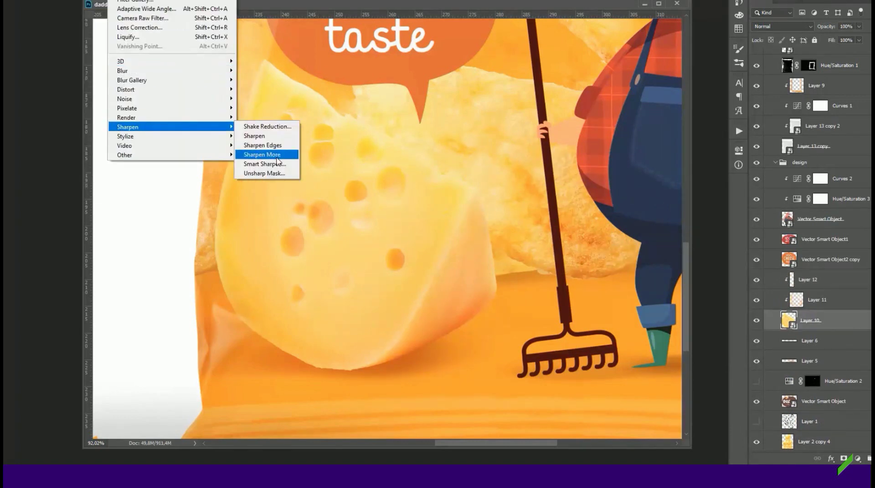
left_click(264, 173)
left_click_drag(593, 303, 589, 304)
key("BackSpace")
type("5")
key("BackSpace")
key("BackSpace")
key("BackSpace")
key("Return")
Add a new empty layer and zoom out to show both bags side by side.
key("ctrl+shift+alt+n")
right_click(338, 170)
key("Escape")
key("ctrl+0")
left_click(527, 255, "ctrl")
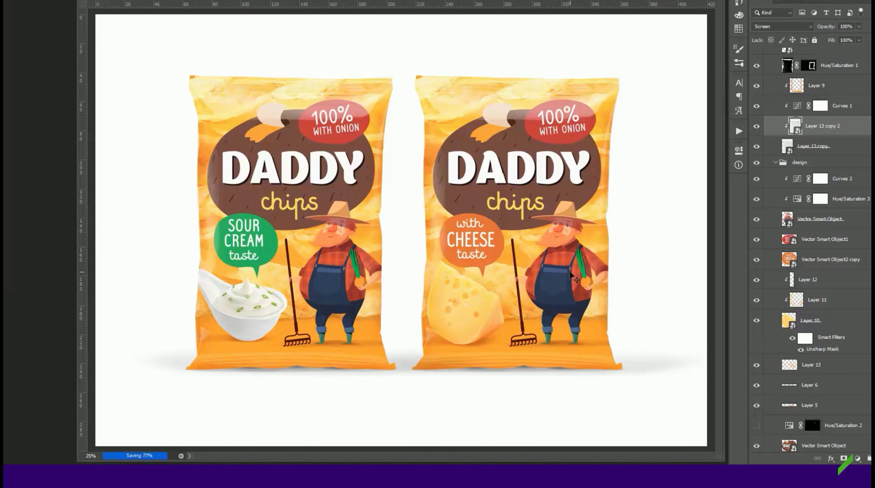
Recolour the cheese bag's Rectangle 1 bottom band to orange #f47436.
scroll(811, 186, "down", 3)
scroll(811, 186, "down", 2)
double_click(785, 362)
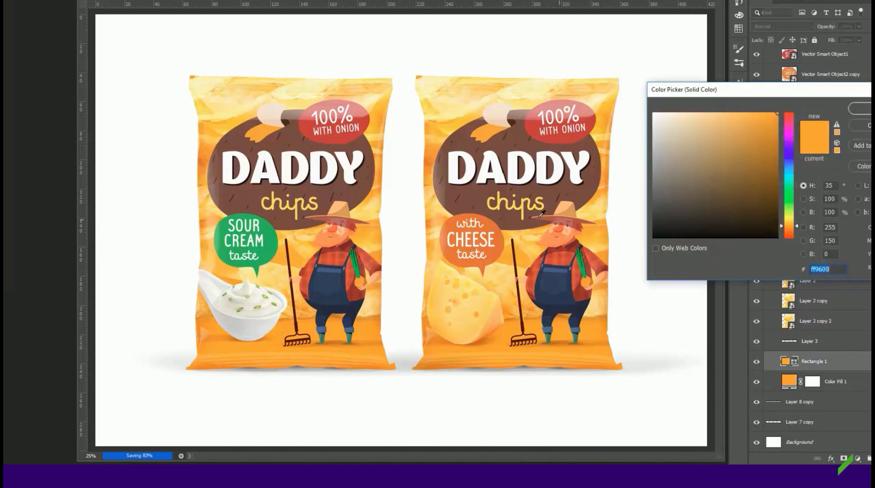
left_click(663, 165)
left_click(735, 120)
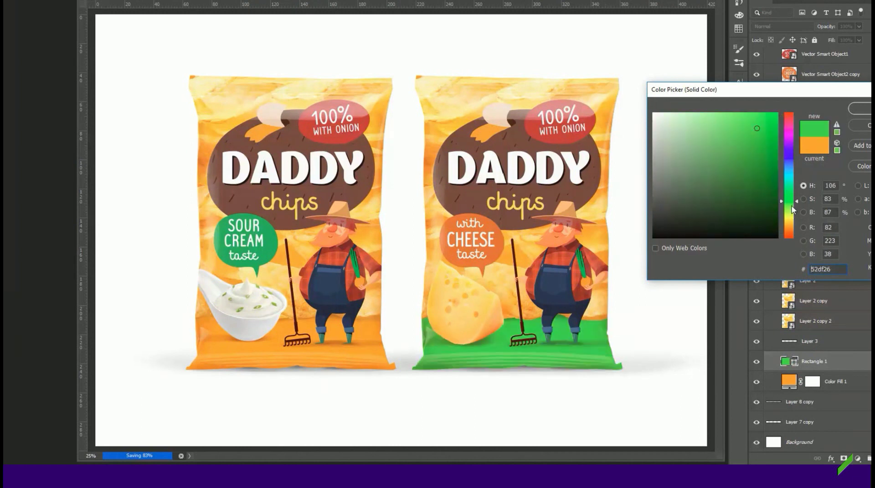
left_click_drag(789, 235, 789, 230)
left_click(749, 120)
key("Return")
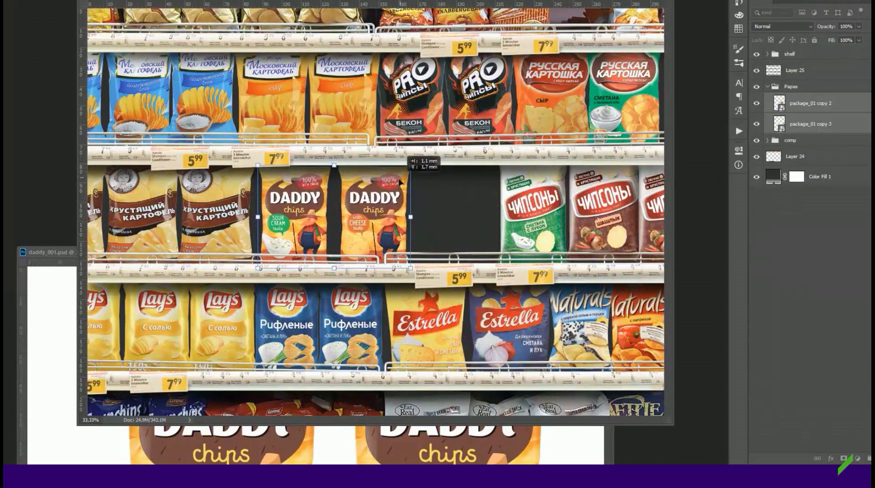
Alt-drag two sour cream and one cheese DADDY bag copies into the shelf gap, then add an adjustment layer.
mouse_move(277, 229)
left_mouse_down()
mouse_move(343, 229)
mouse_move(504, 175)
left_mouse_up()
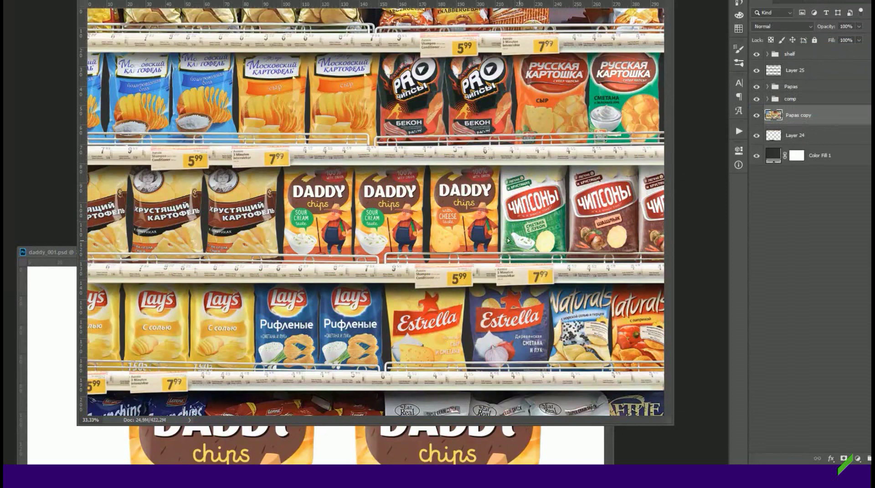
left_click(857, 459)
left_click(843, 361)
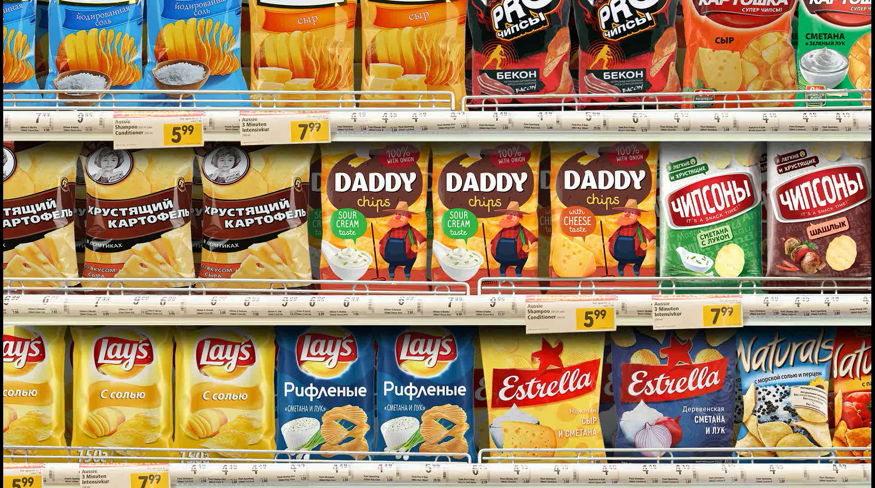